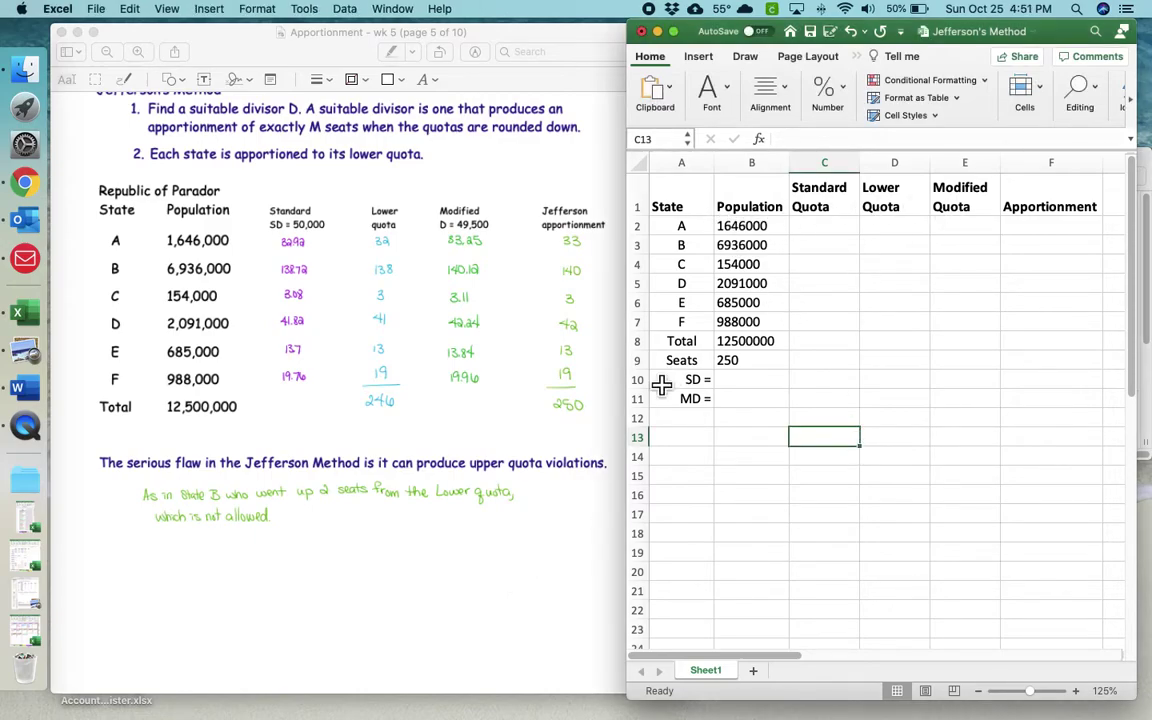
Calculate the standard divisor in B10 by dividing the total population by the seats with =B8/B9.
{"action": "scroll", "coordinate": [150, 296], "scroll_direction": "up", "scroll_amount": 1}
{"action": "scroll", "coordinate": [159, 296], "scroll_direction": "down", "scroll_amount": 3}
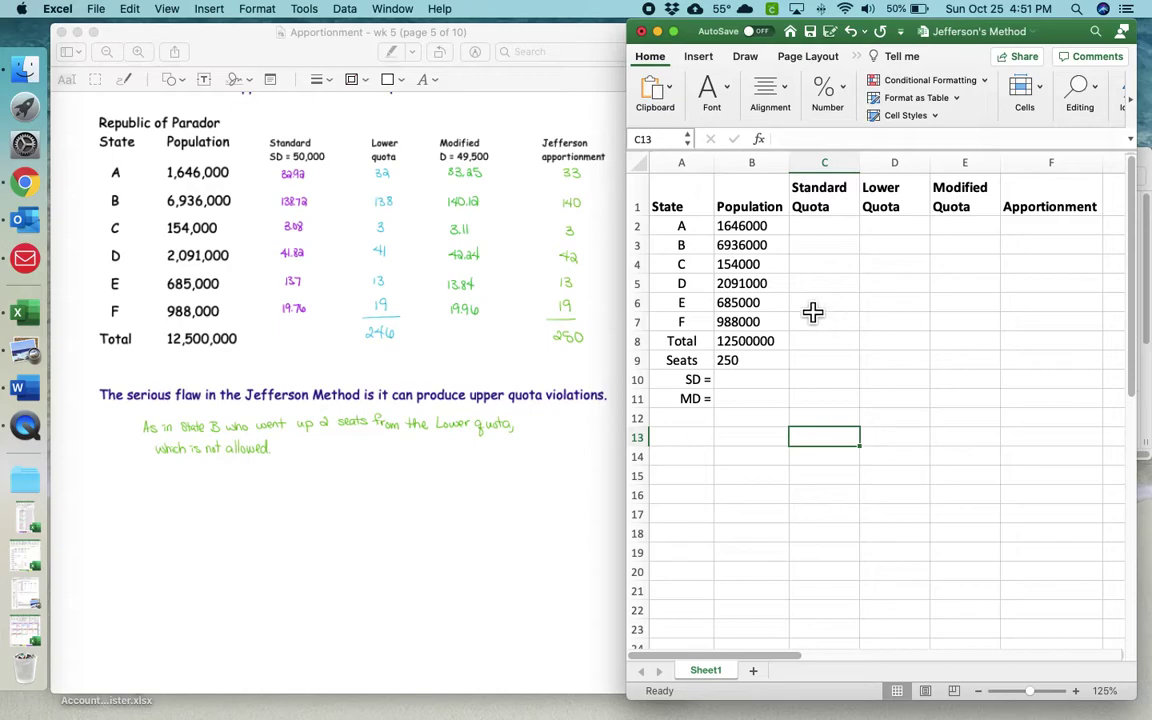
{"action": "left_click", "coordinate": [761, 383]}
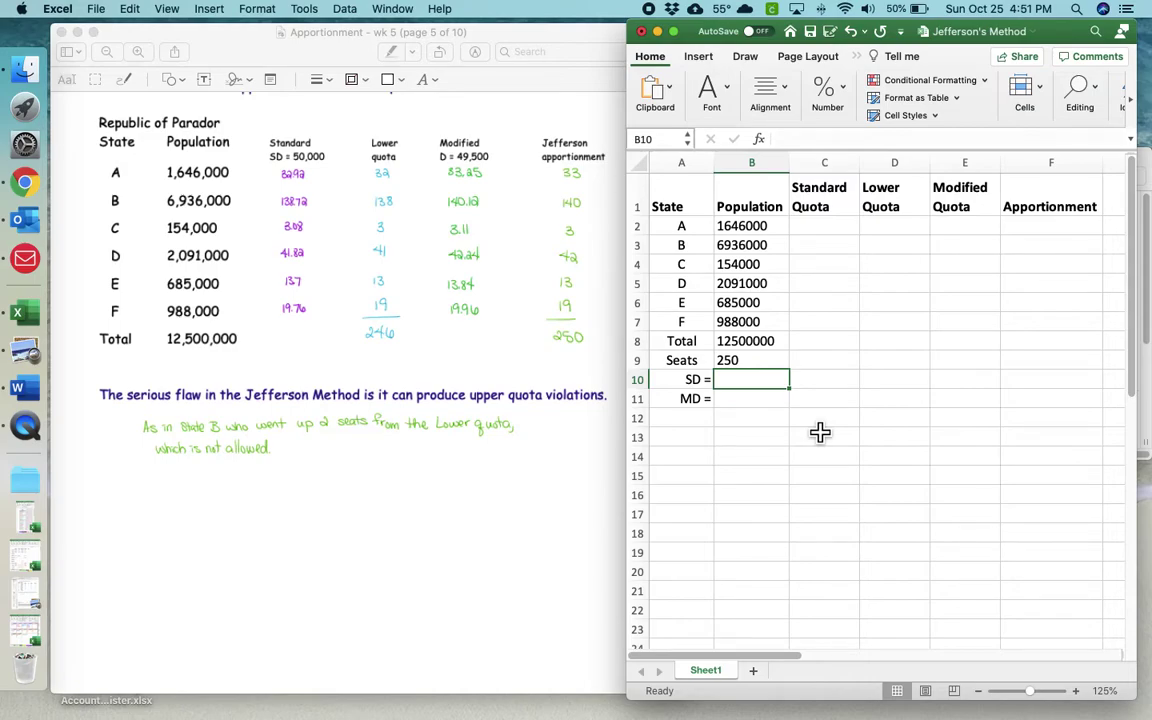
{"action": "type", "text": "="}
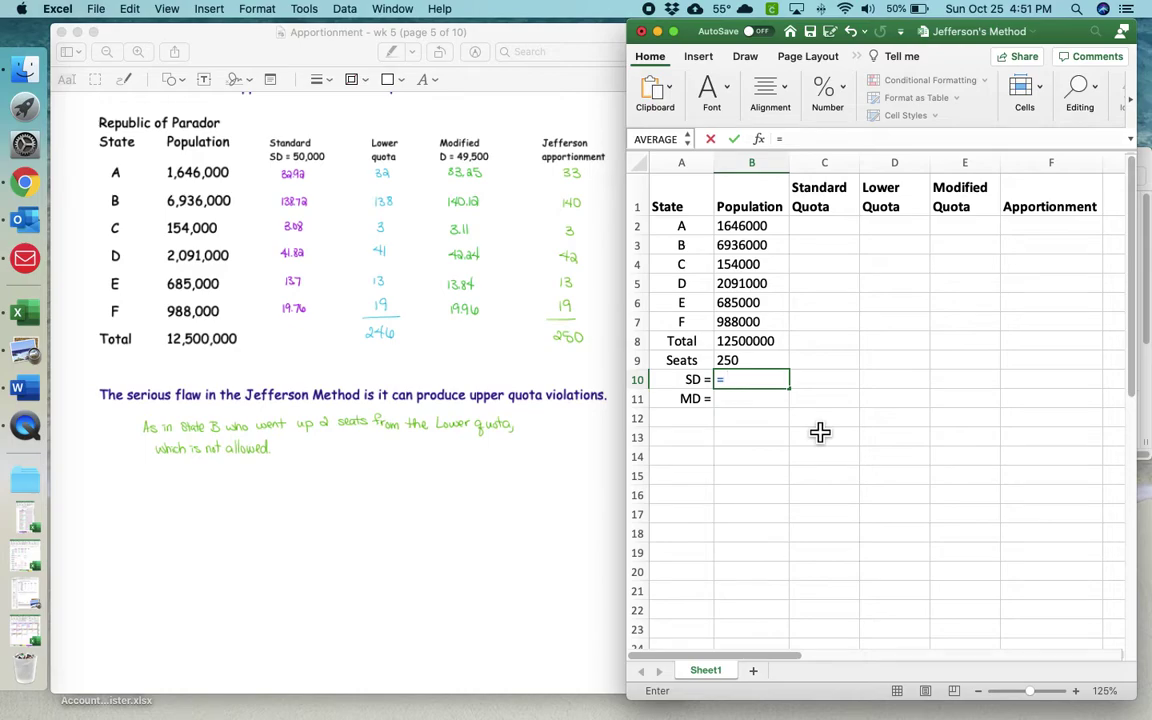
{"action": "left_click", "coordinate": [746, 346]}
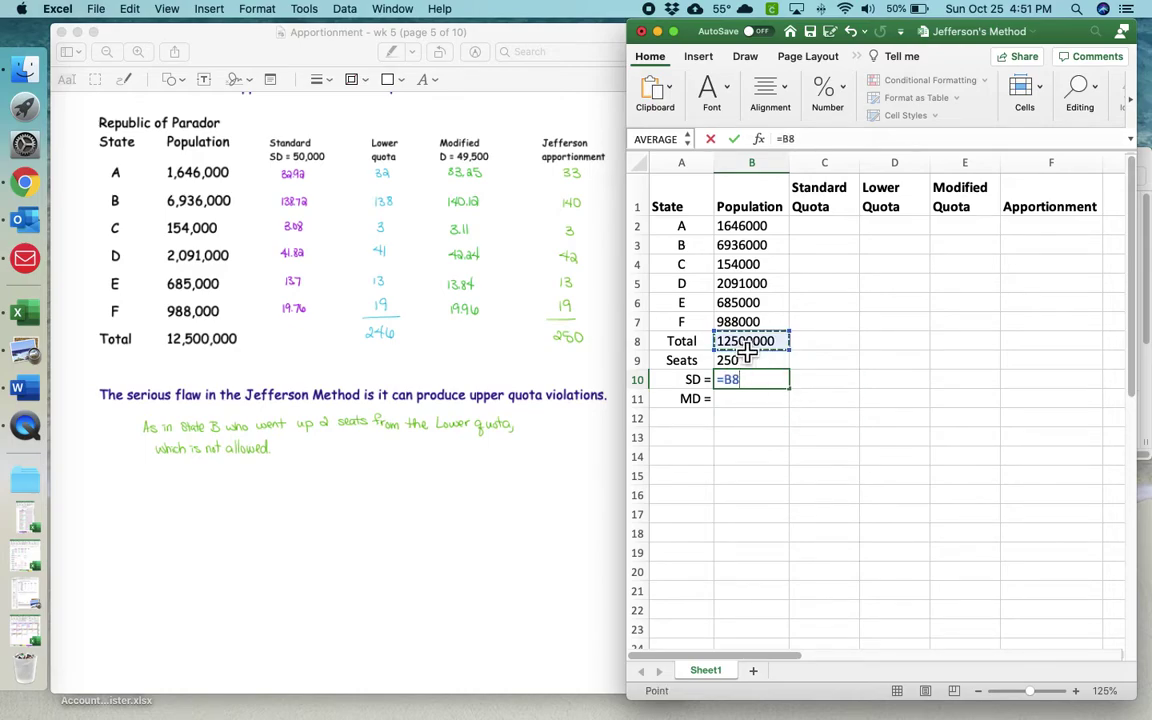
{"action": "type", "text": "/B9"}
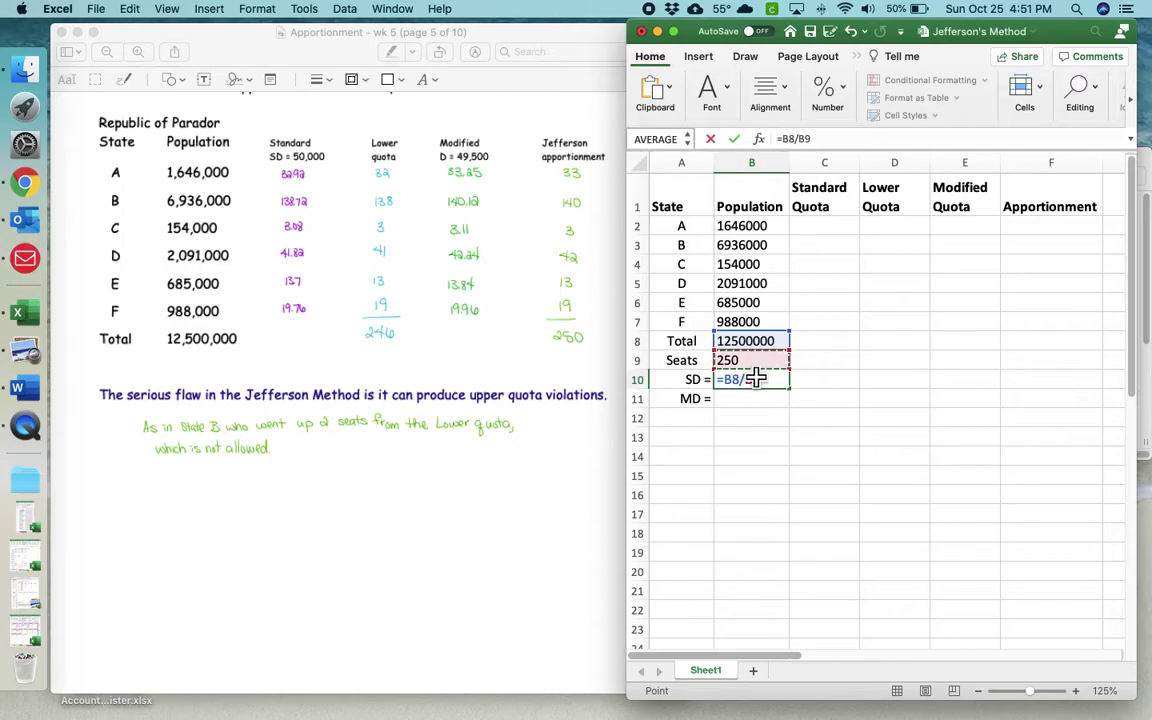
{"action": "key", "text": "Return"}
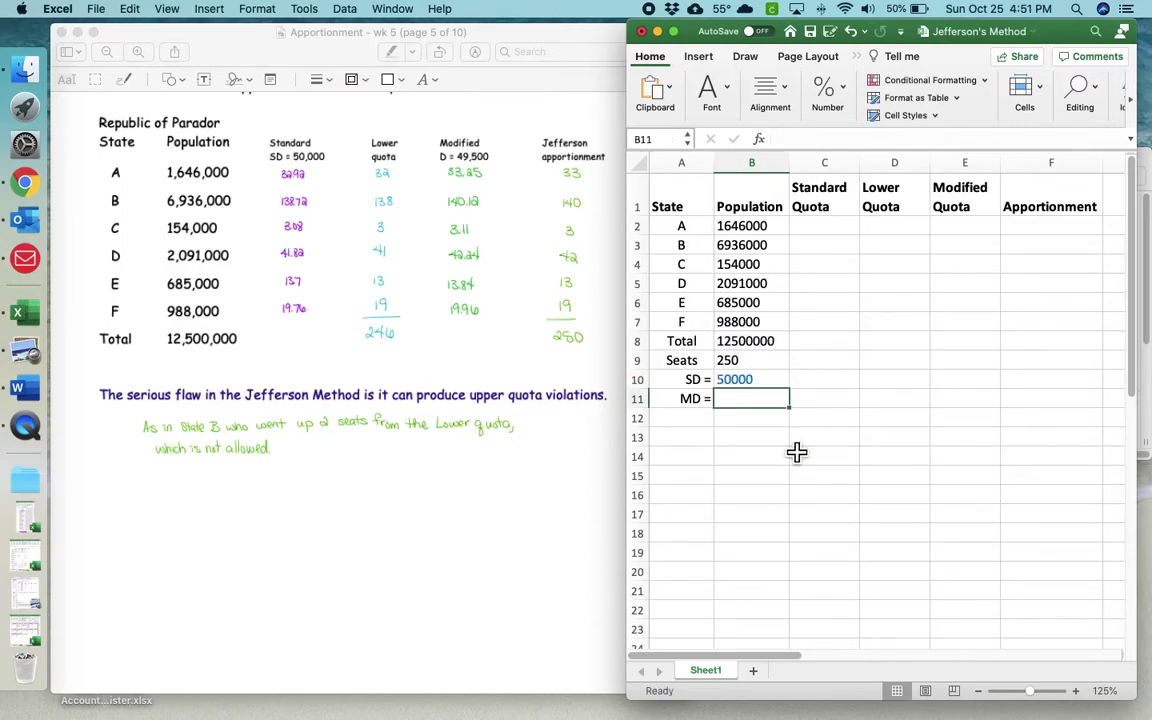
Calculate state A's standard quota in C2 with the formula =B2/B10.
{"action": "left_click", "coordinate": [828, 228]}
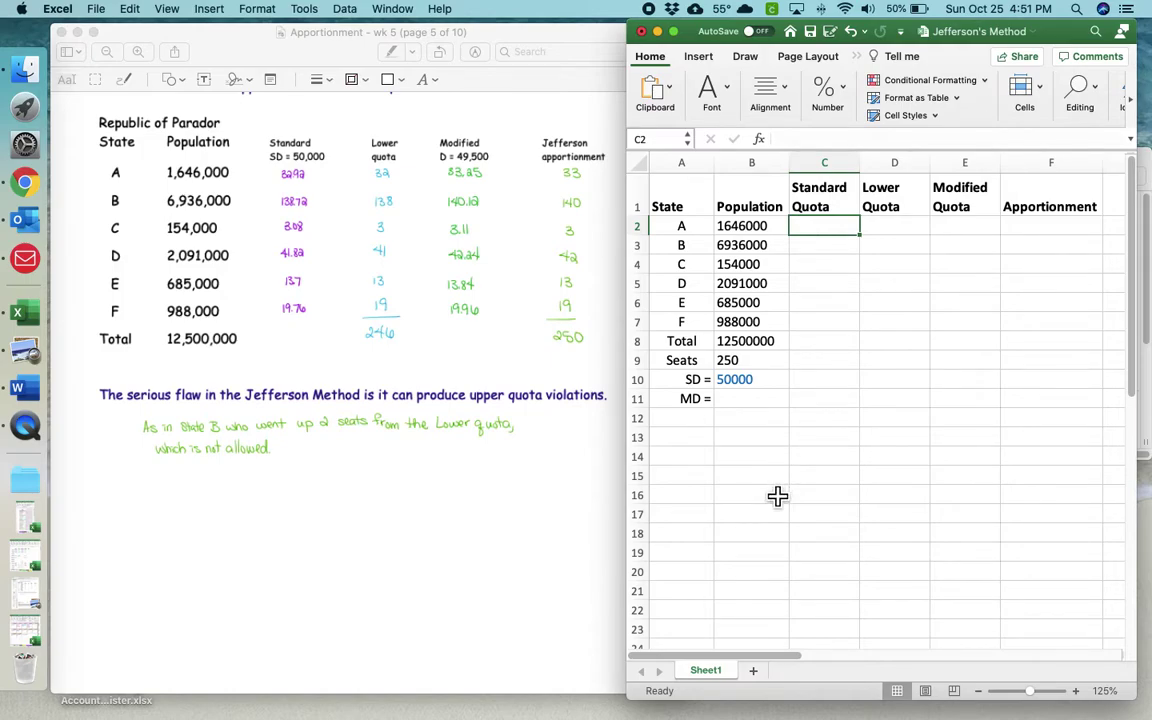
{"action": "type", "text": "="}
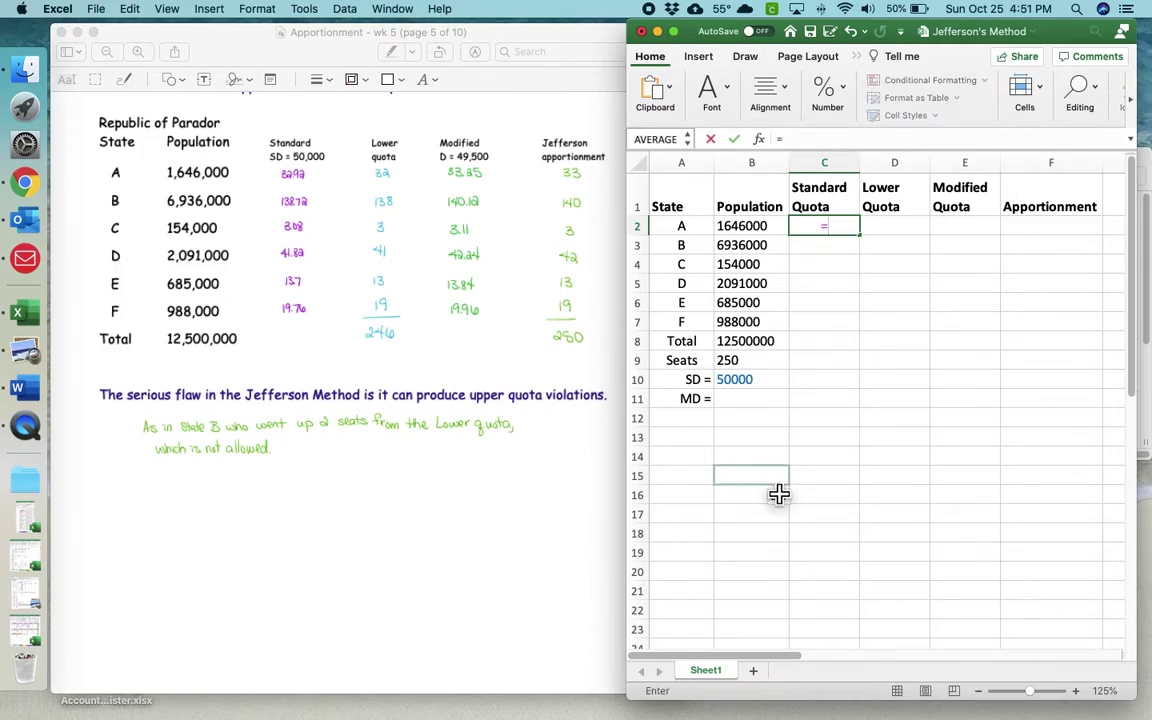
{"action": "left_click", "coordinate": [752, 232]}
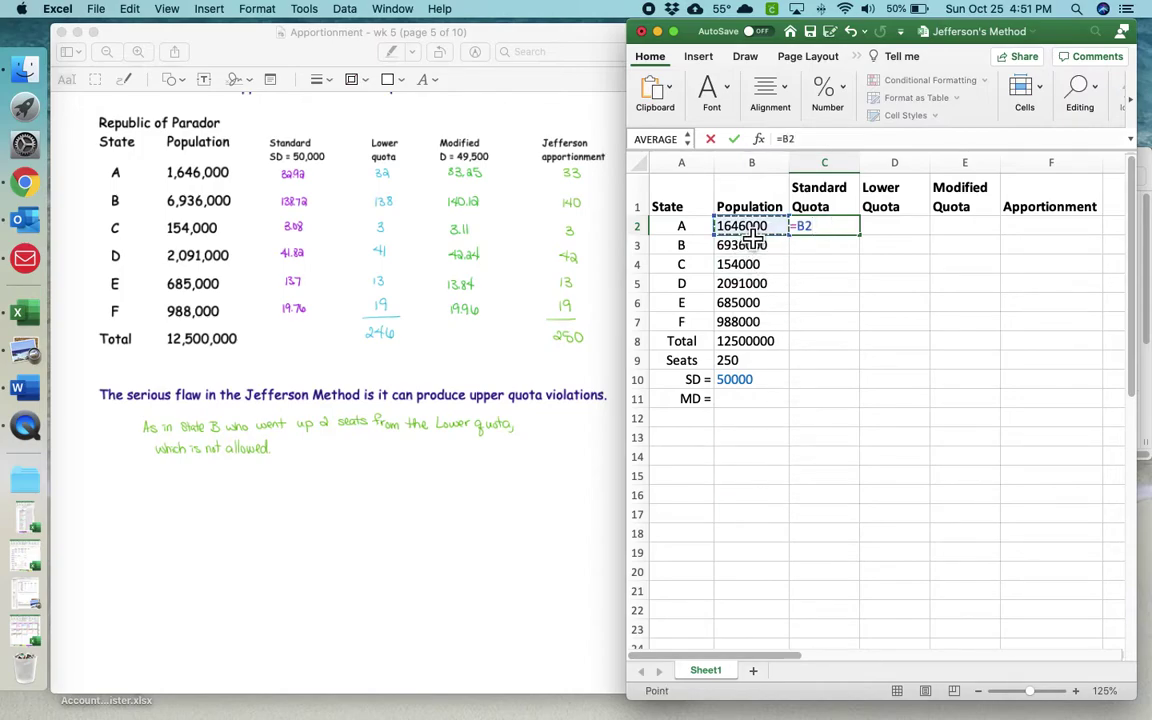
{"action": "type", "text": "/"}
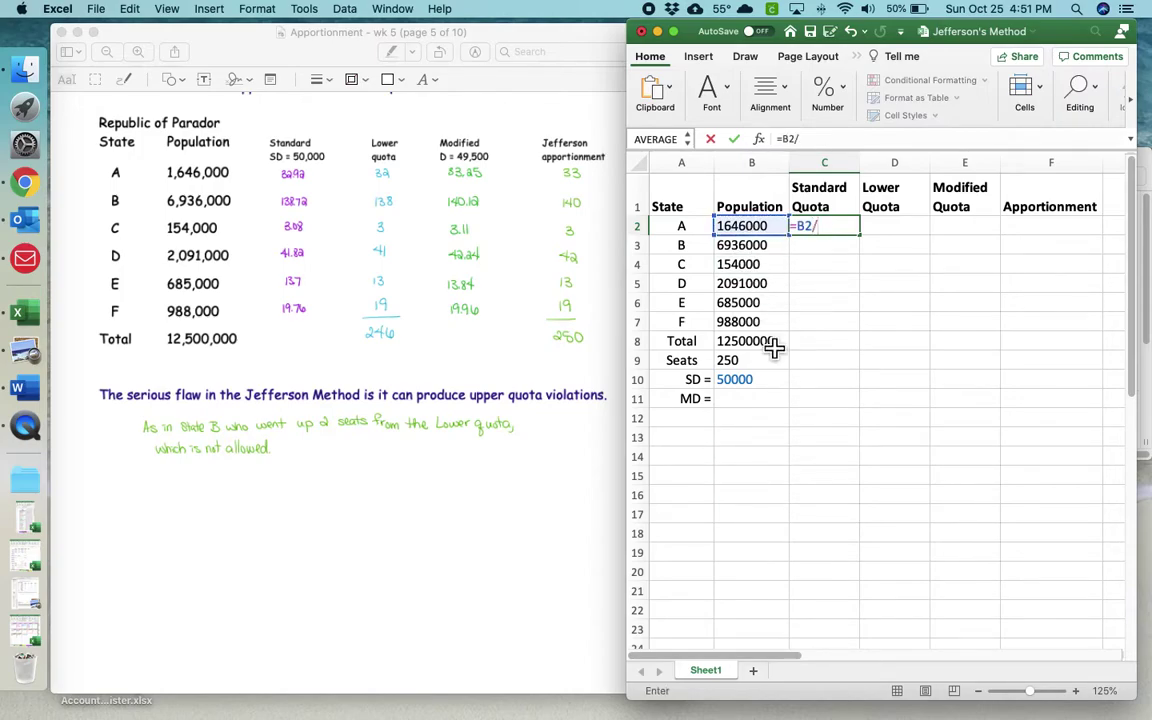
{"action": "left_click", "coordinate": [753, 388]}
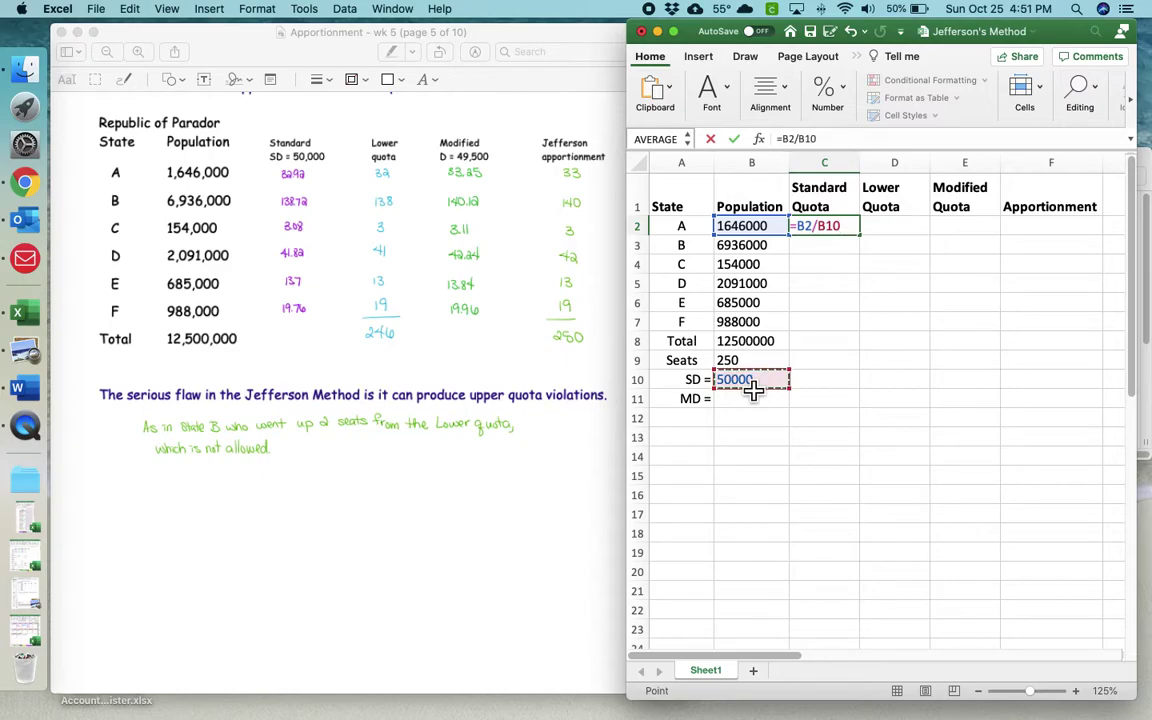
{"action": "key", "text": "Return"}
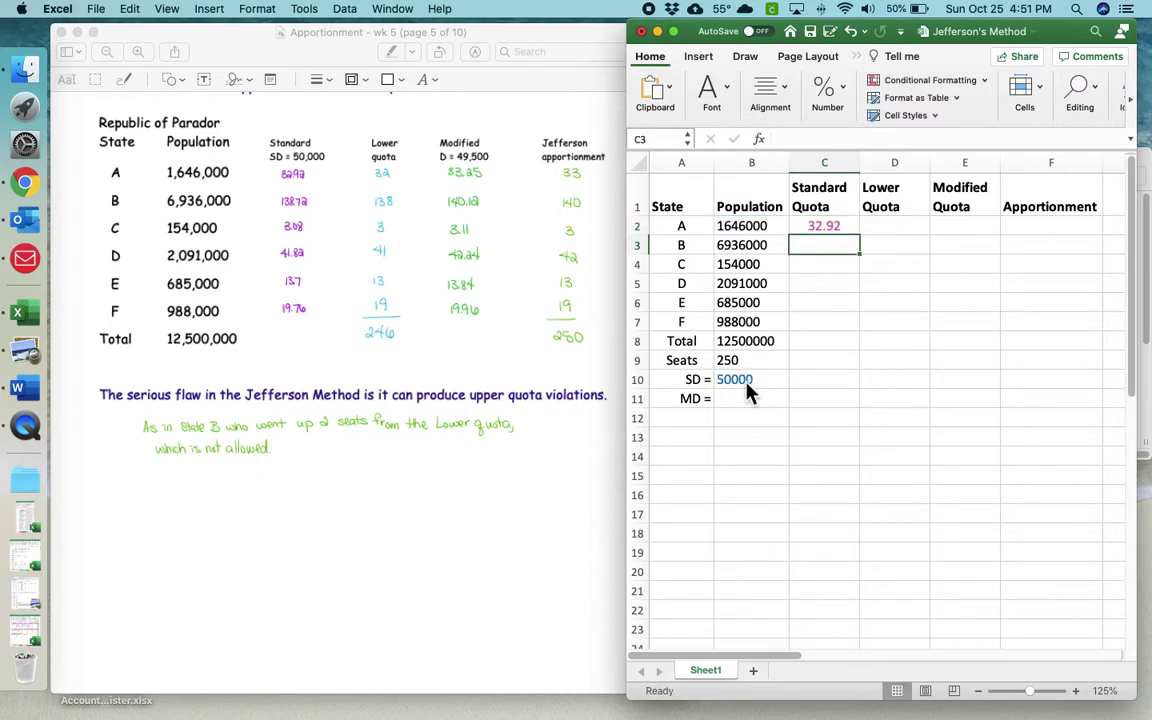
Make the divisor reference in C2 absolute as =B2/$B$10 and fill the formula down through C7.
{"action": "left_click", "coordinate": [835, 233]}
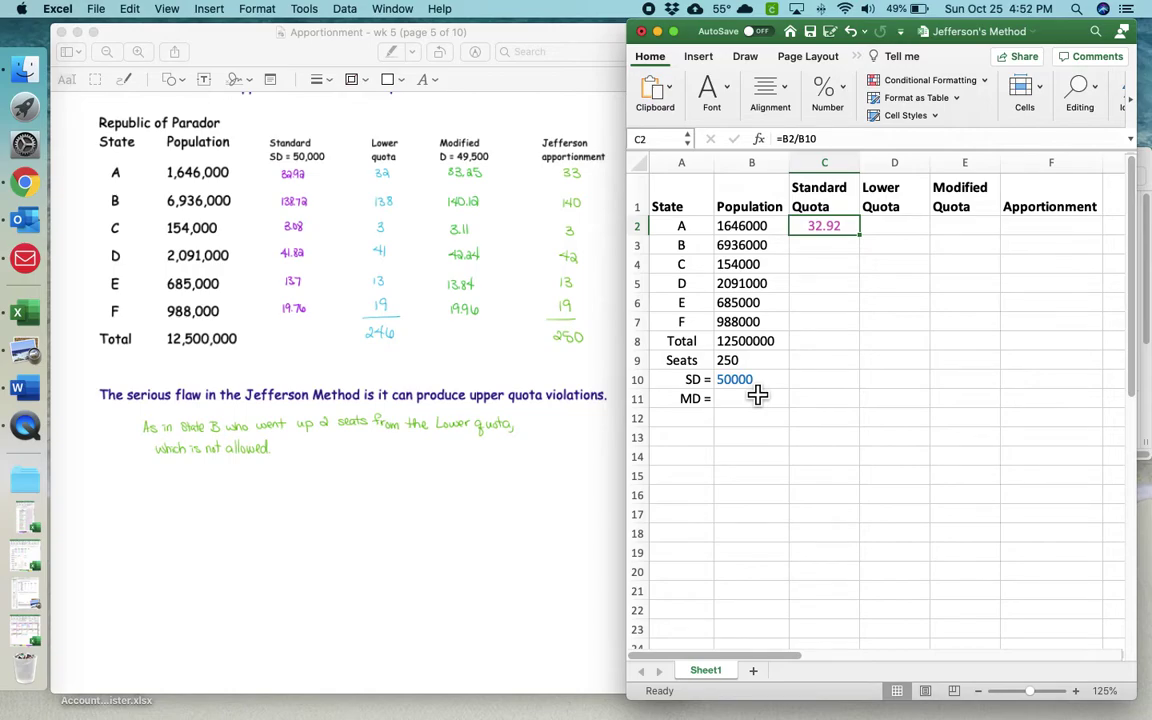
{"action": "left_click", "coordinate": [799, 140]}
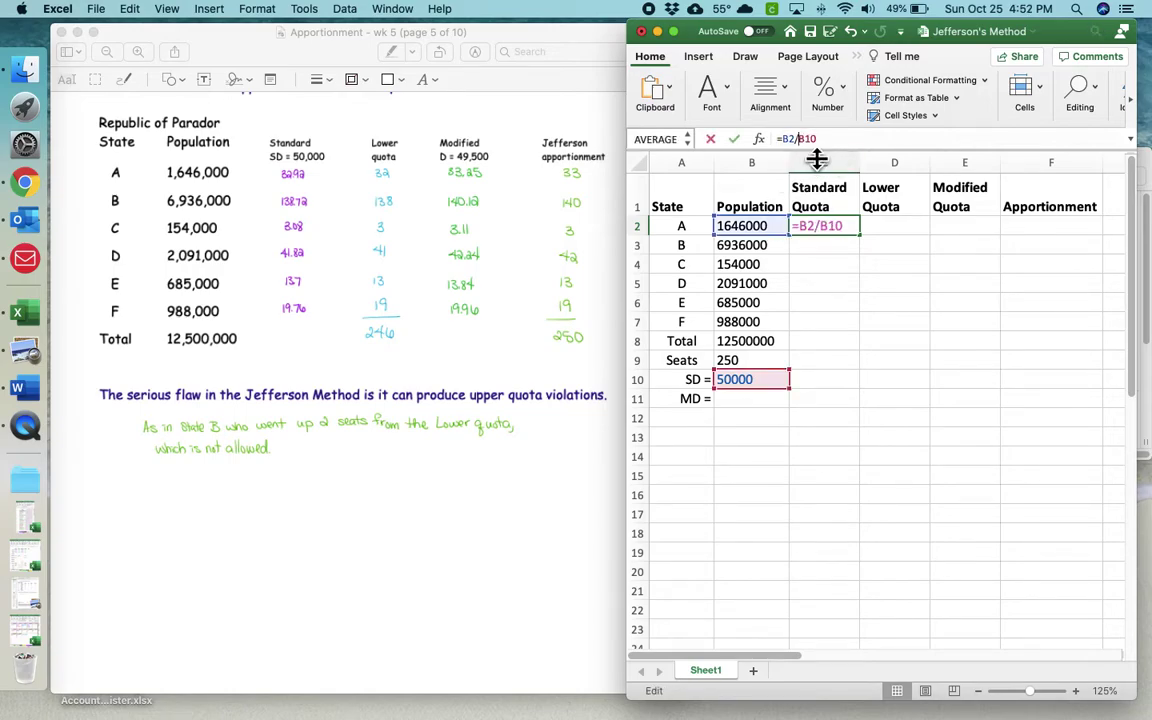
{"action": "type", "text": "$B"}
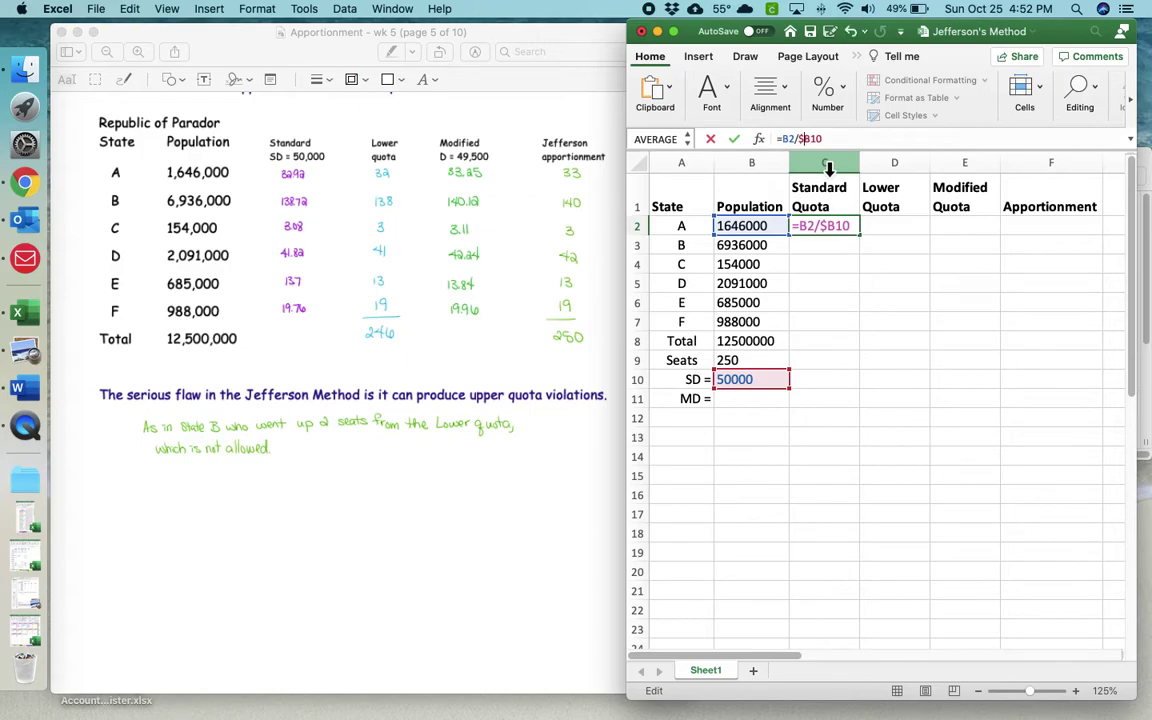
{"action": "type", "text": "$"}
{"action": "key", "text": "Return"}
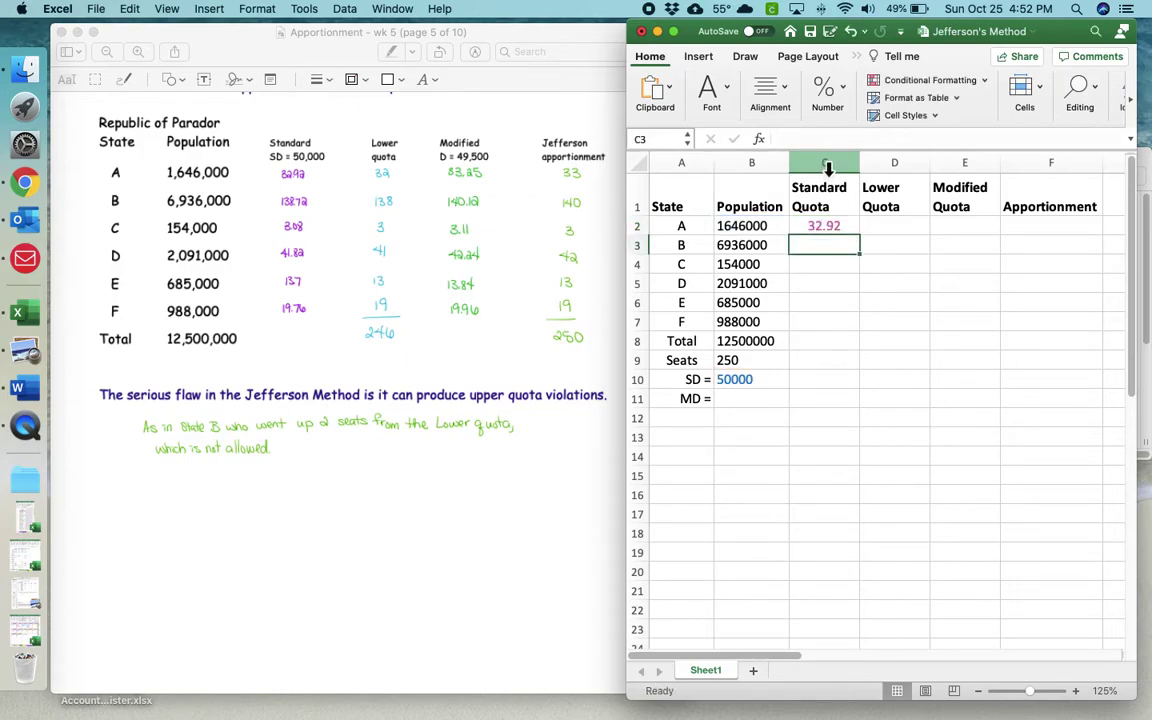
{"action": "left_click", "coordinate": [835, 235]}
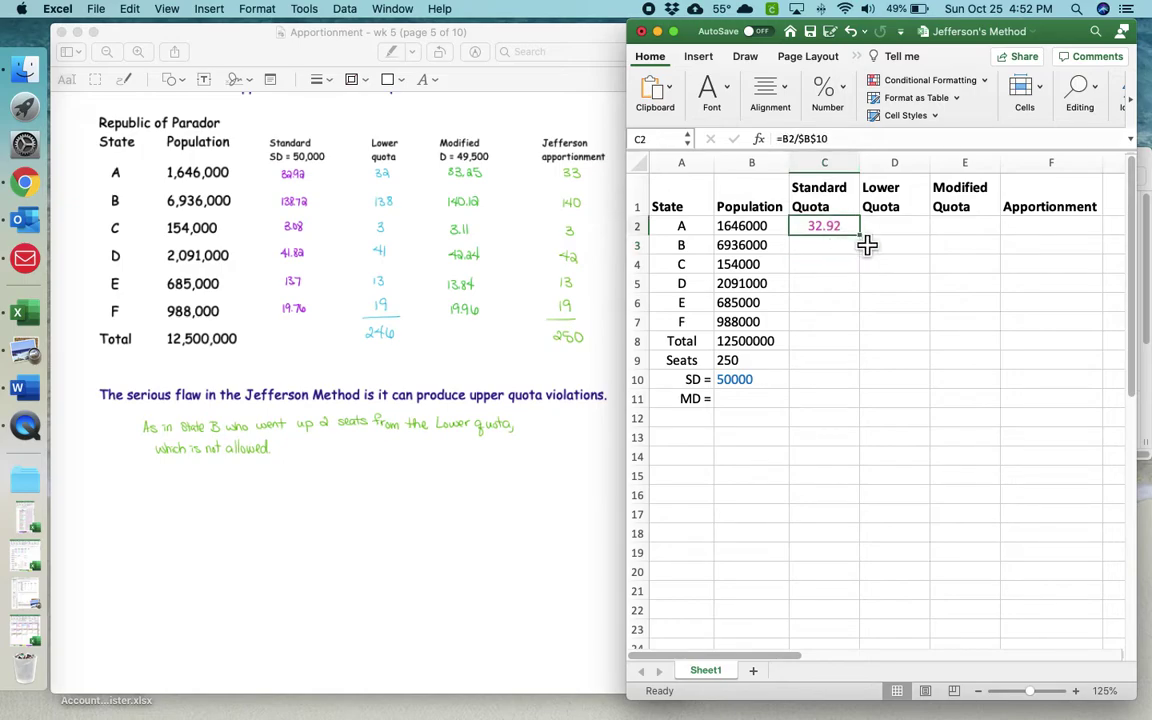
{"action": "left_click_drag", "start_coordinate": [860, 236], "coordinate": [861, 337]}
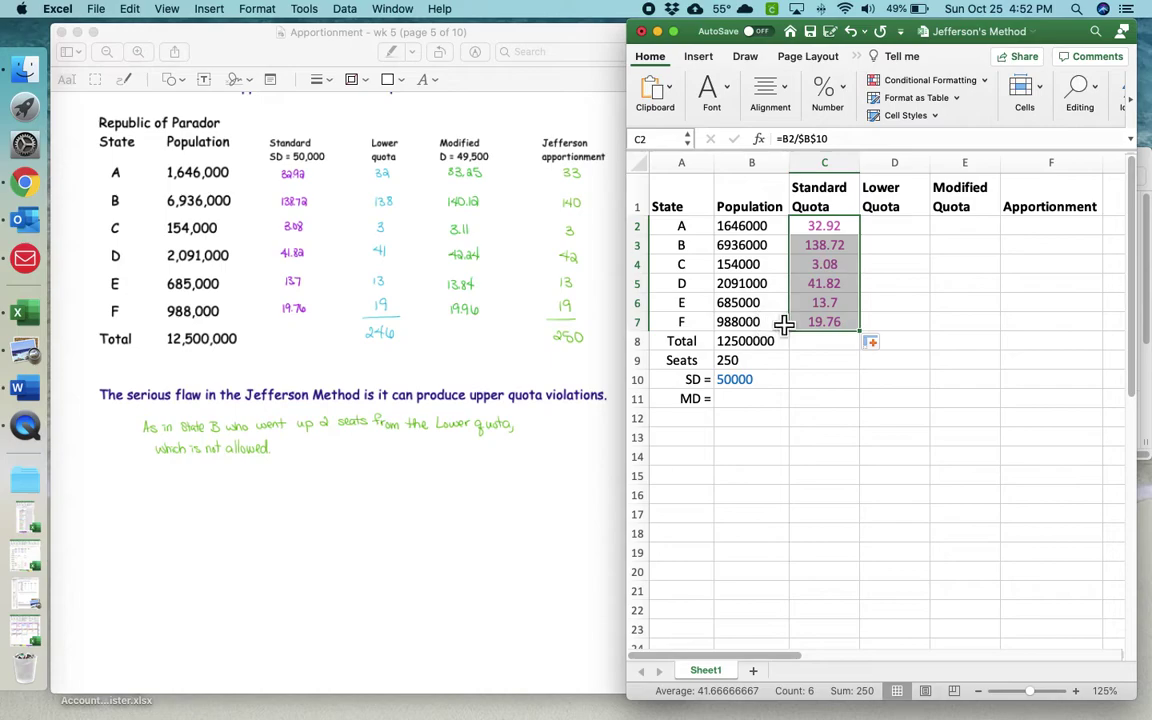
Check the cell references in the Standard Quota formulas for states A, B and C.
{"action": "left_click", "coordinate": [826, 229]}
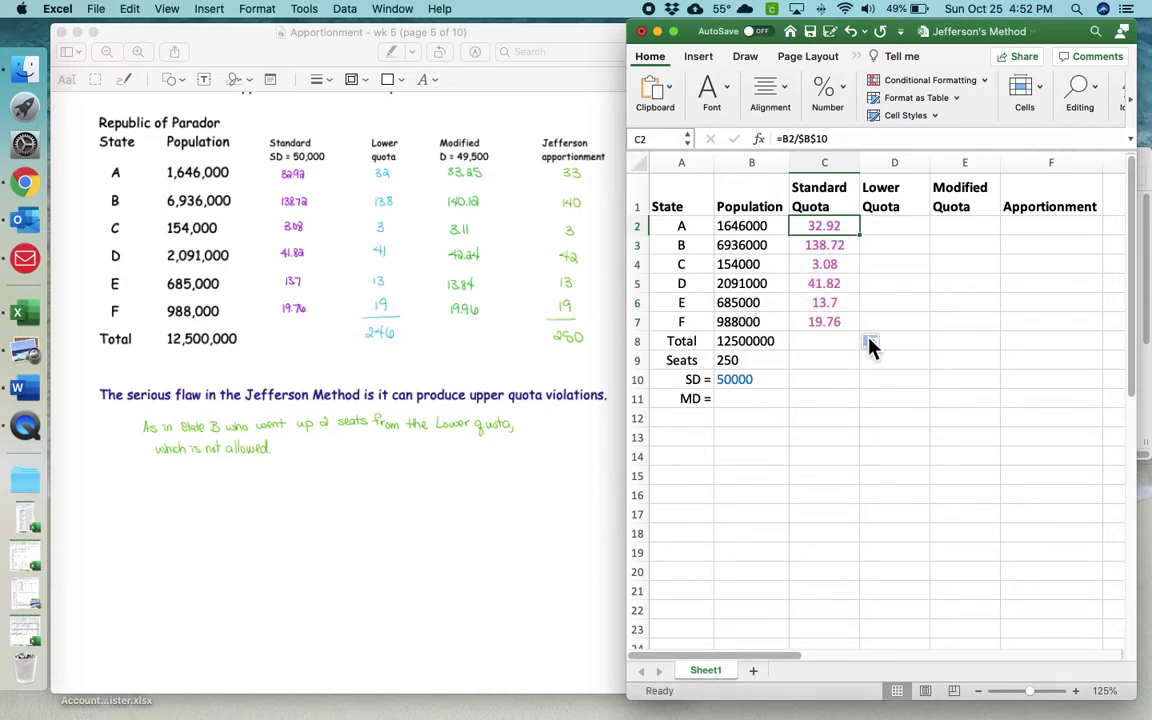
{"action": "key", "text": "Down"}
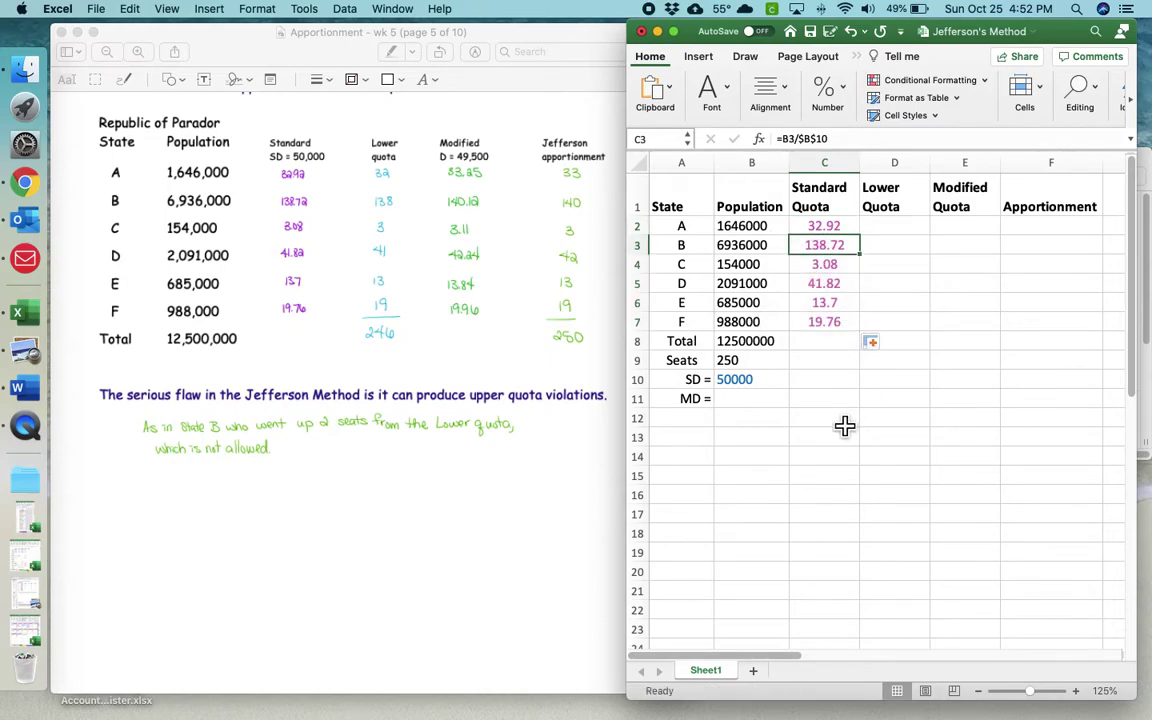
{"action": "key", "text": "Left"}
{"action": "key", "text": "Right"}
{"action": "key", "text": "Down"}
{"action": "key", "text": "Left"}
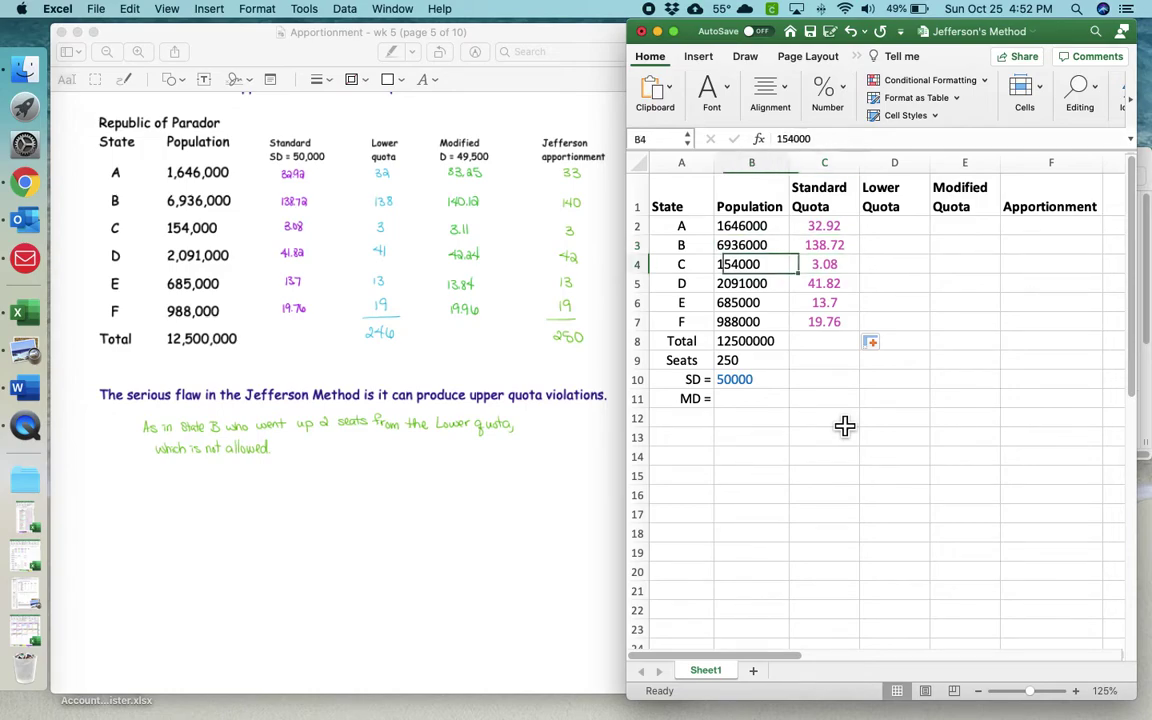
{"action": "key", "text": "Right"}
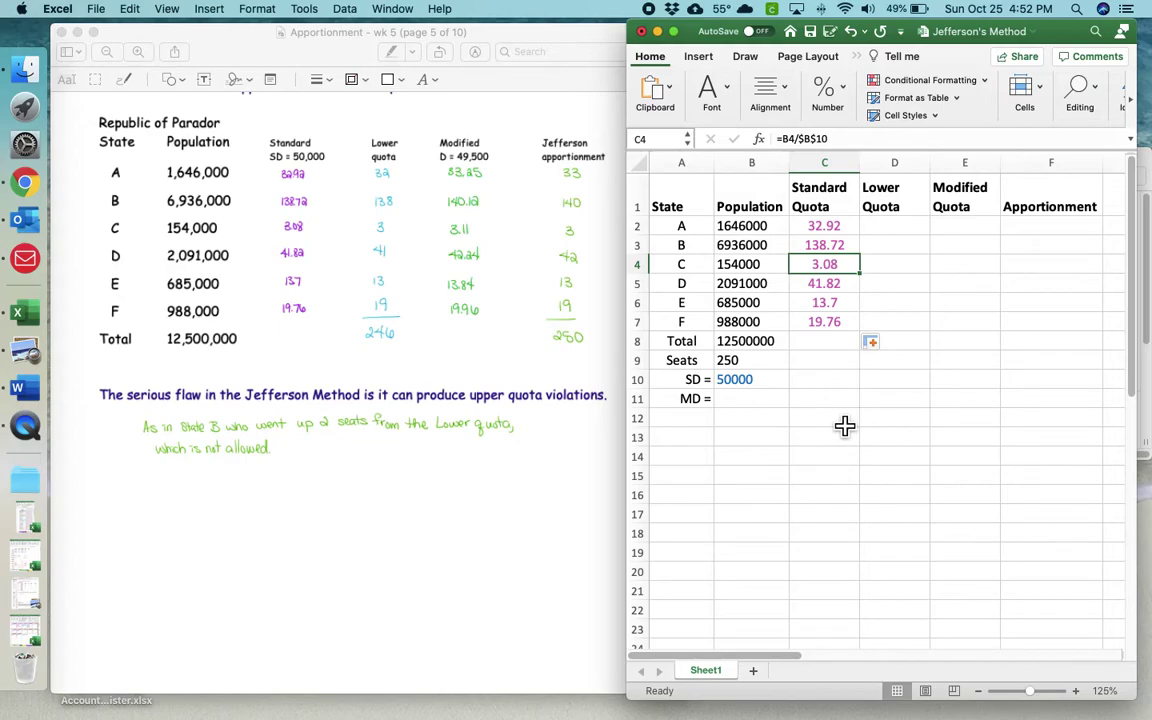
Try filling D2 through D7 with references to the standard quotas, starting from =C2, and undo both entries.
{"action": "left_click", "coordinate": [902, 233]}
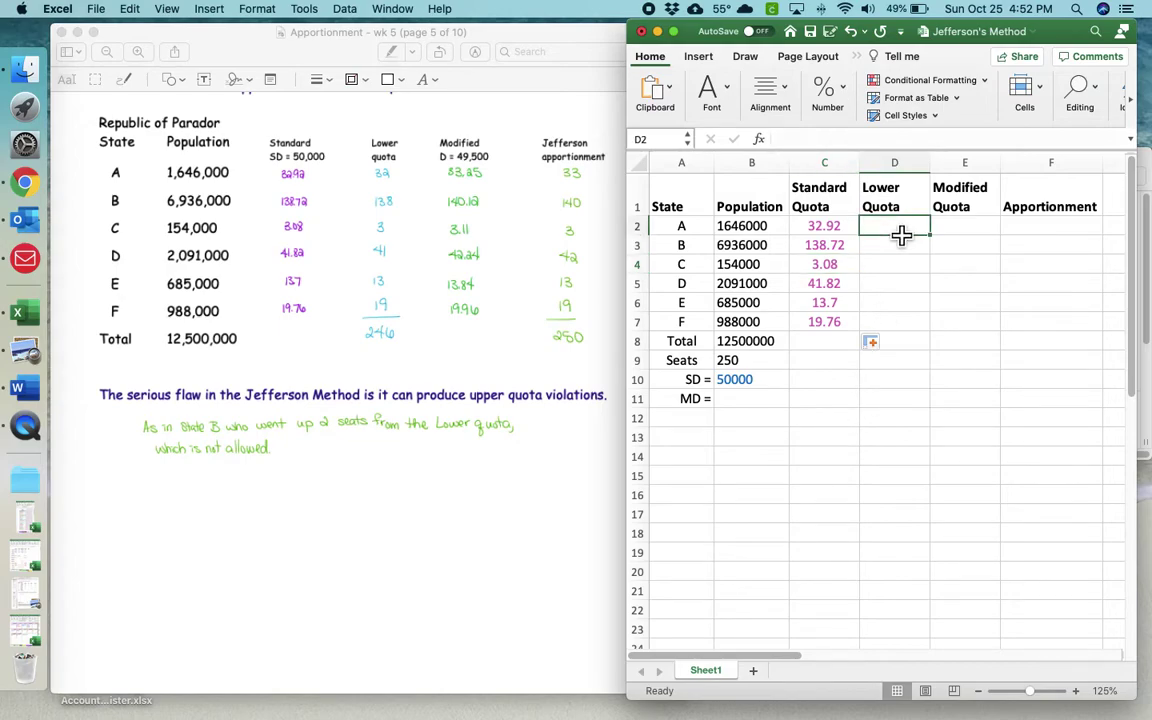
{"action": "type", "text": "="}
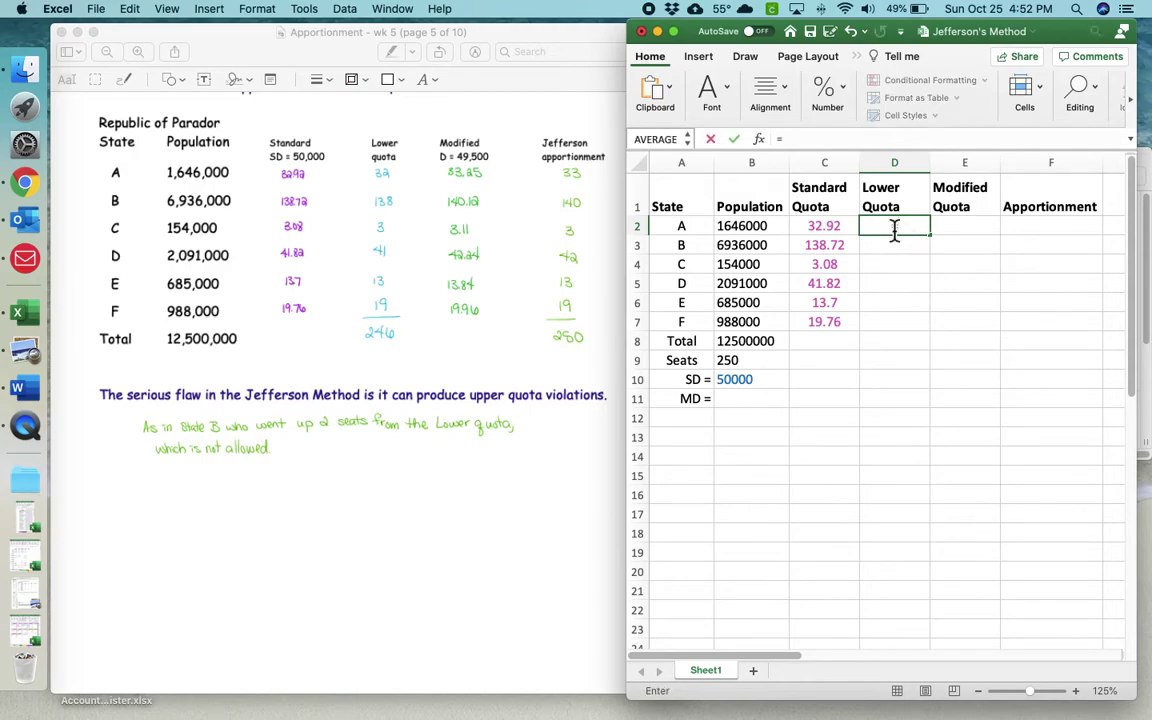
{"action": "left_click", "coordinate": [836, 230]}
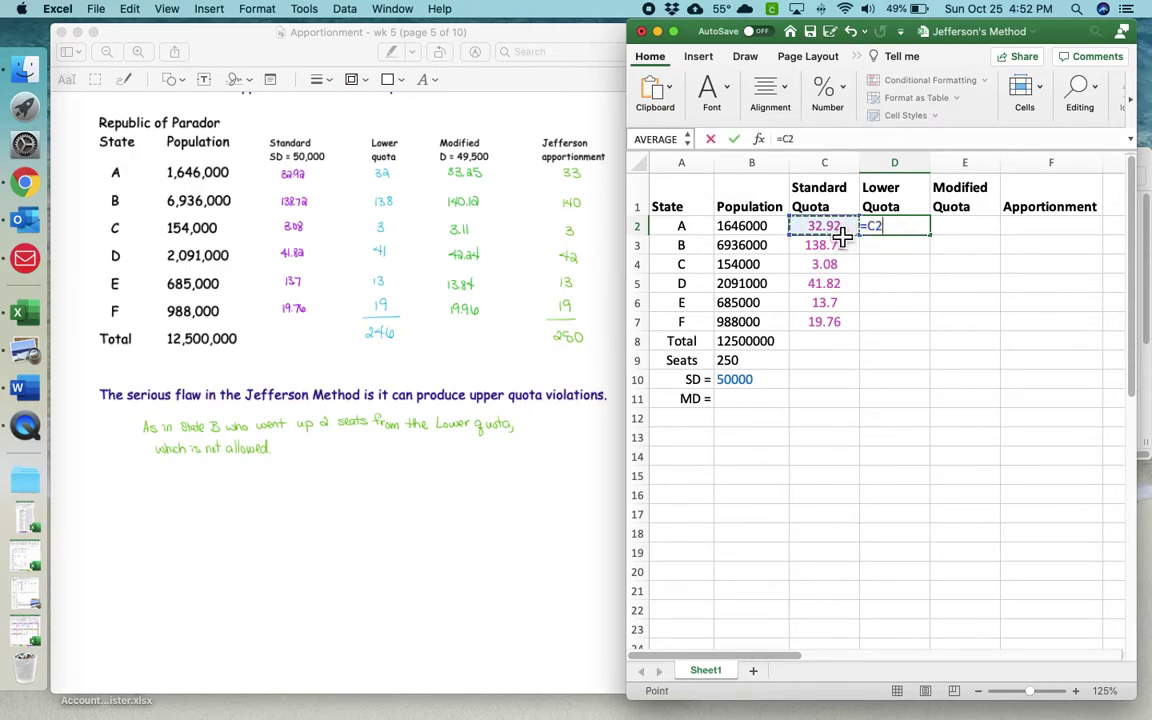
{"action": "key", "text": "Return"}
{"action": "left_click", "coordinate": [897, 230]}
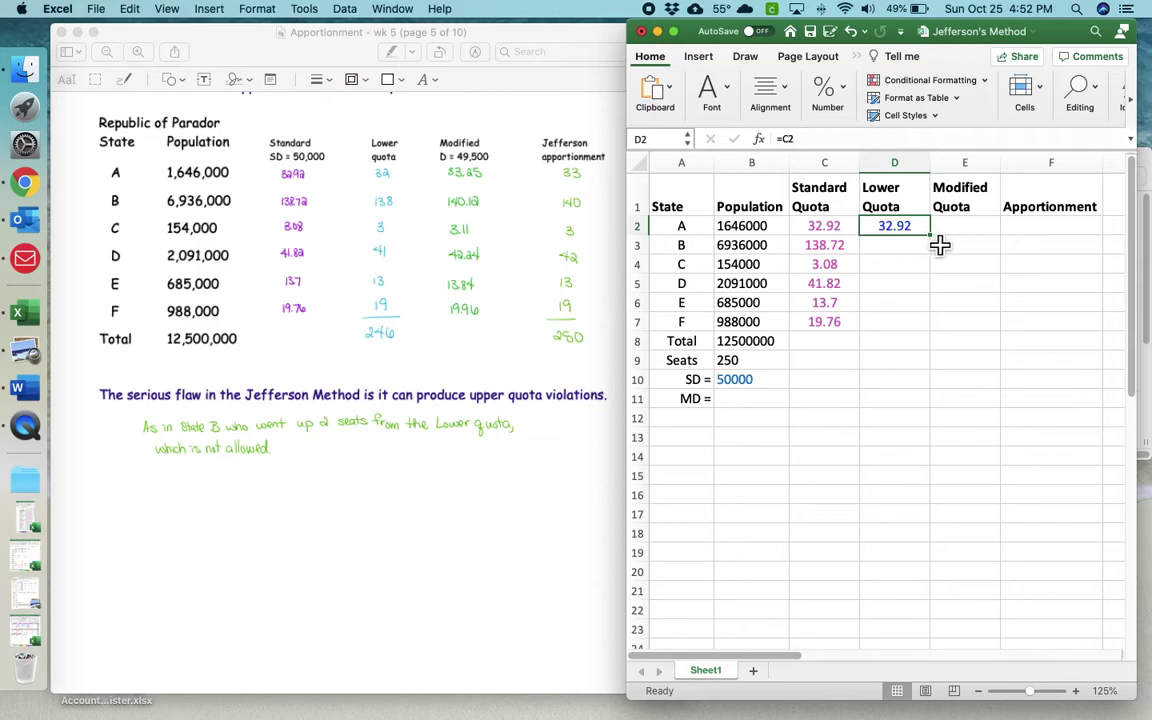
{"action": "left_click_drag", "start_coordinate": [930, 236], "coordinate": [931, 340]}
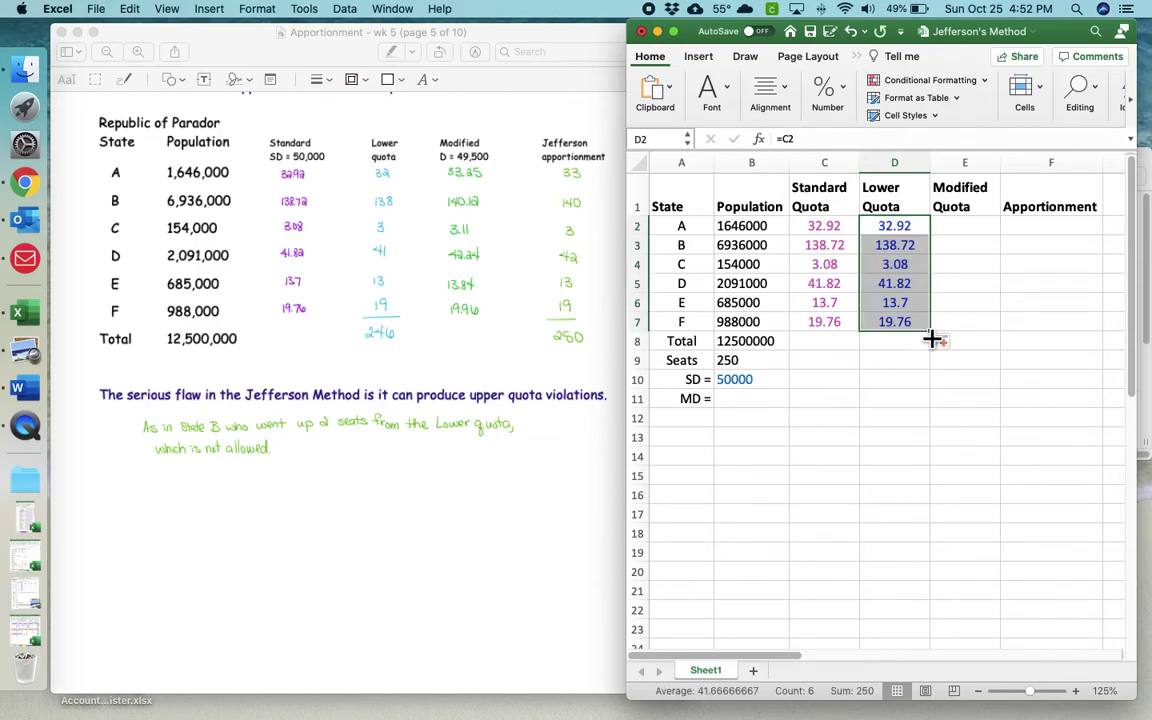
{"action": "left_click", "coordinate": [905, 232]}
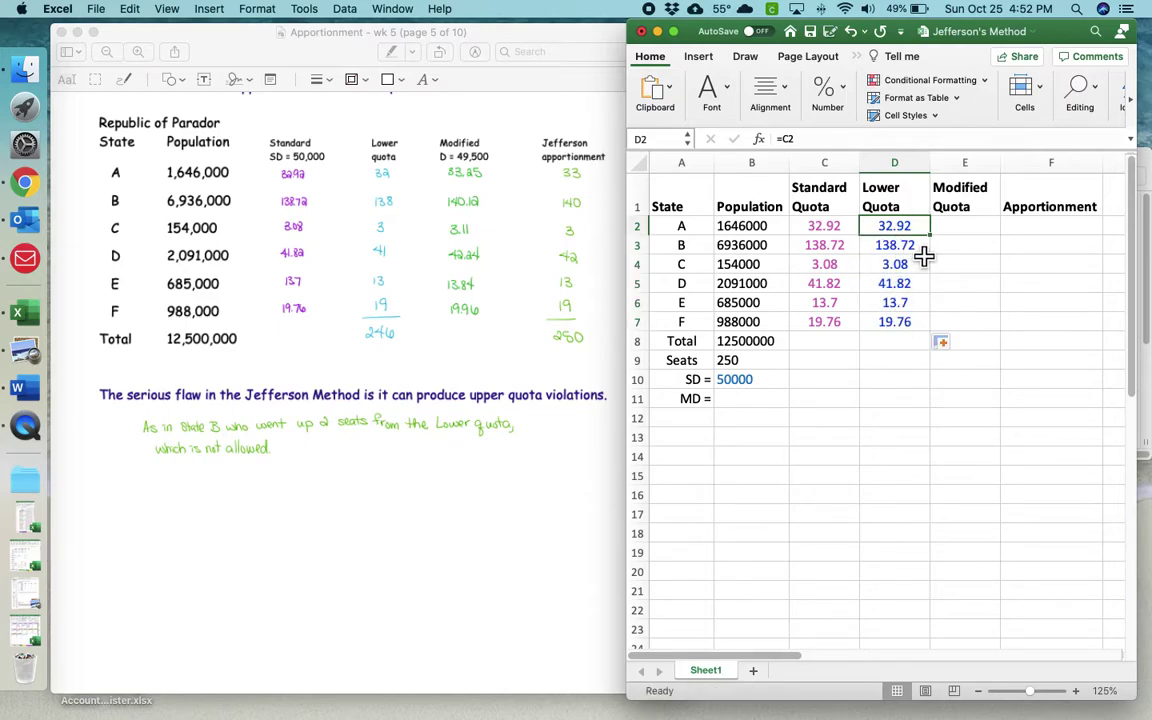
{"action": "key", "text": "ctrl+z"}
{"action": "key", "text": "ctrl+z"}
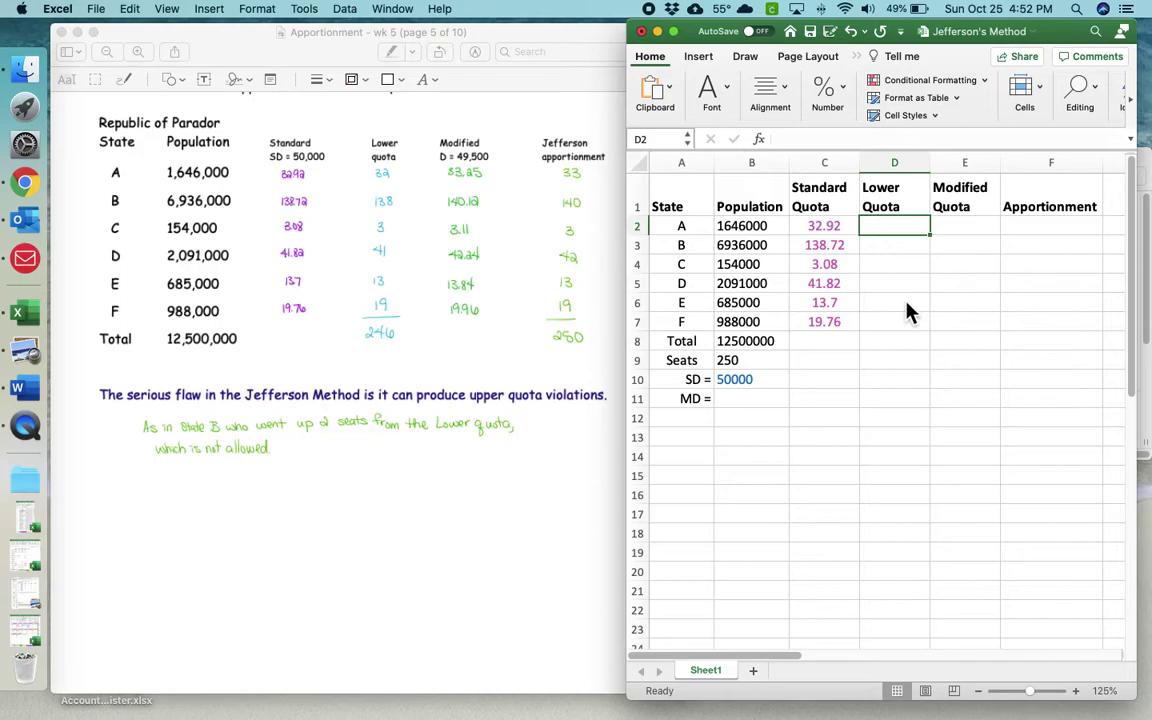
Enter the rounded-down lower quotas 32, 138 and 3 for states A, B and C in D2 through D4.
{"action": "type", "text": "32"}
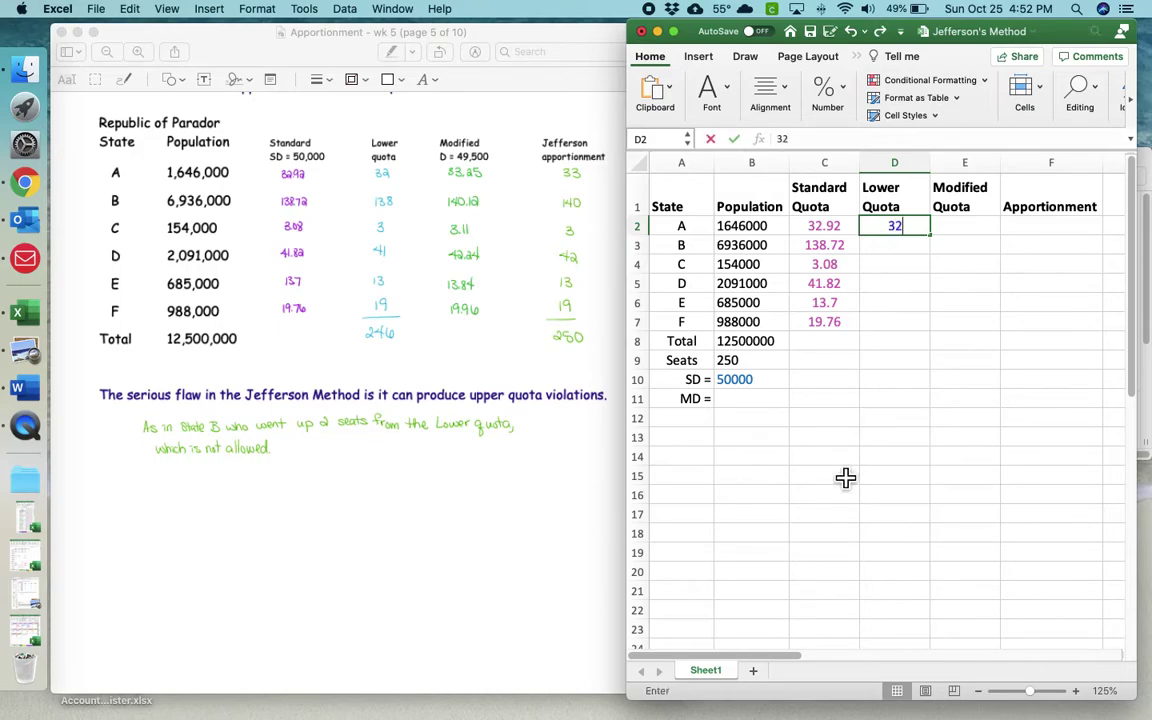
{"action": "key", "text": "Return"}
{"action": "type", "text": "138"}
{"action": "key", "text": "Return"}
{"action": "type", "text": "3"}
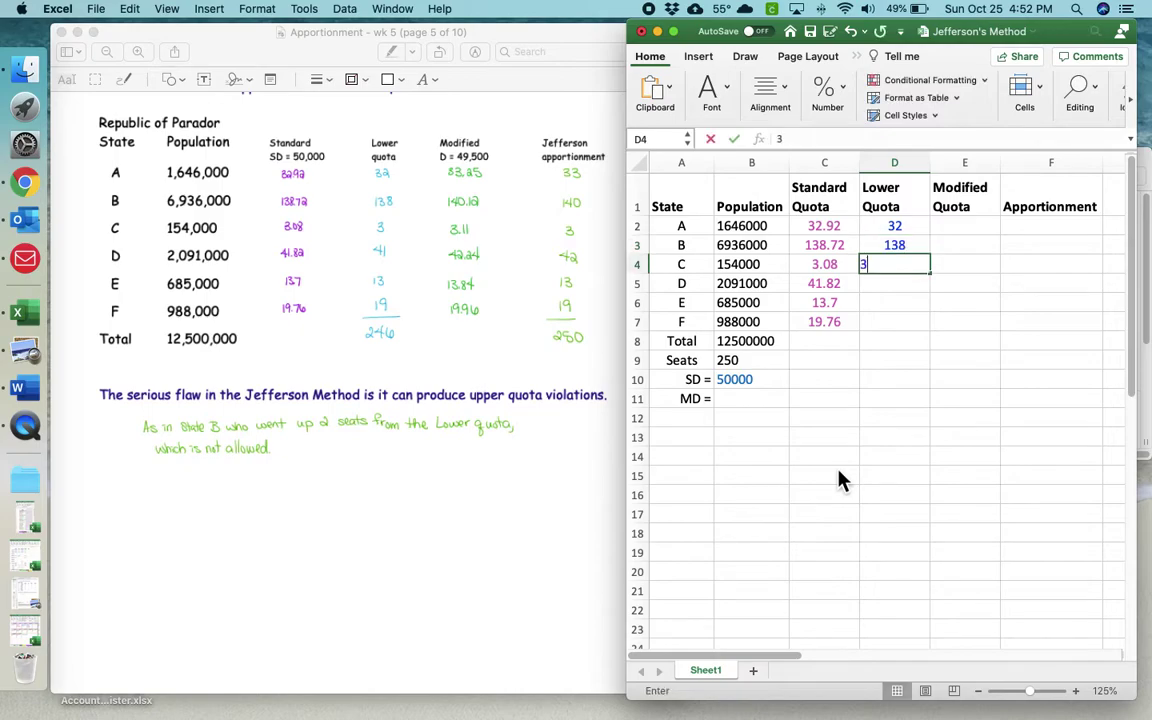
{"action": "key", "text": "Return"}
Enter the lower quotas 41, 13 and 19 for states D, E and F in D5 through D7.
{"action": "type", "text": "42"}
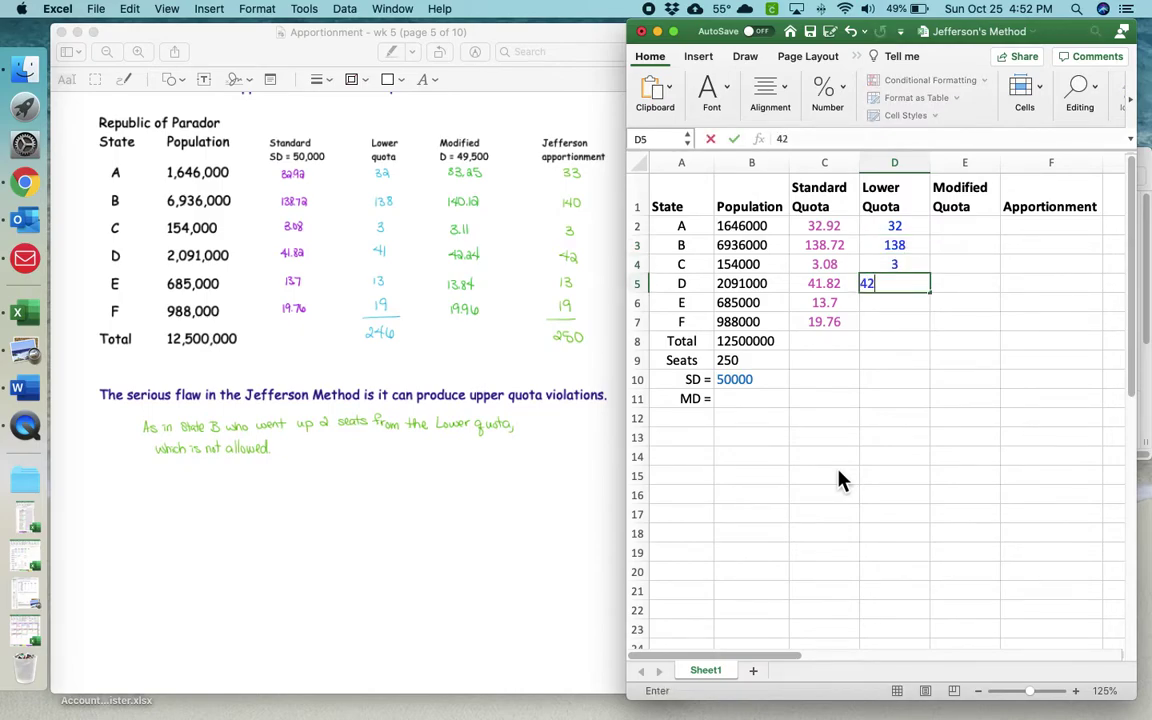
{"action": "key", "text": "Return"}
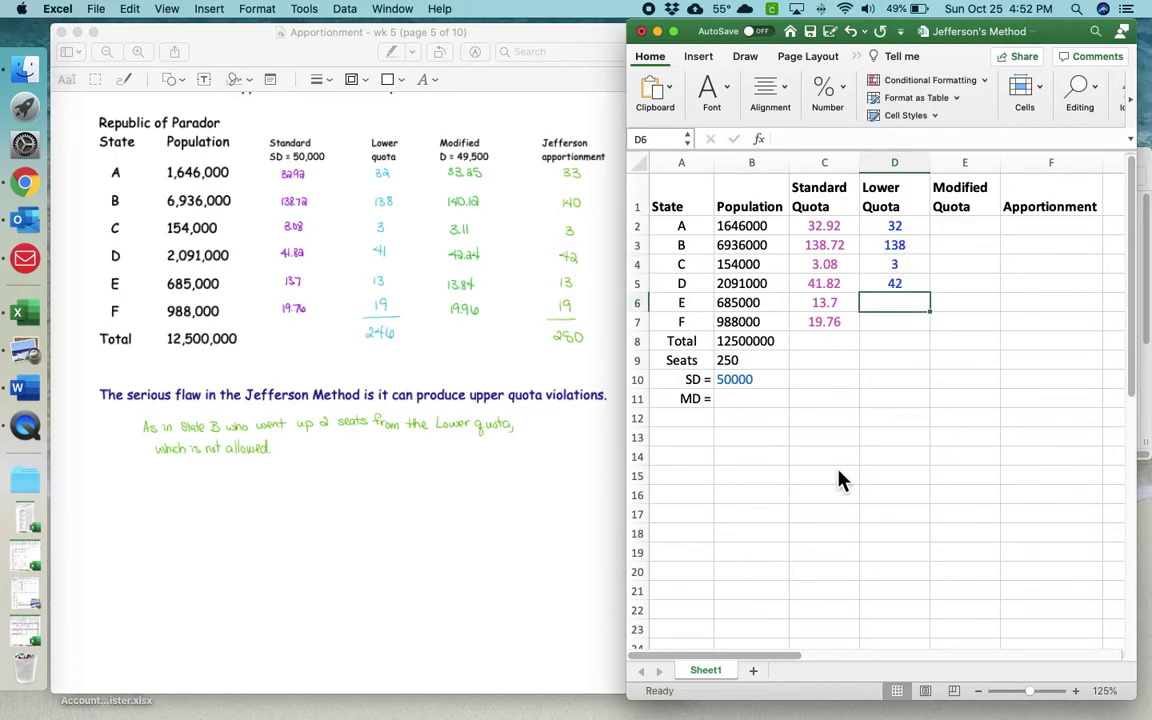
{"action": "type", "text": "1"}
{"action": "key", "text": "Up"}
{"action": "type", "text": "41"}
{"action": "key", "text": "Return"}
{"action": "type", "text": "13"}
{"action": "key", "text": "Return"}
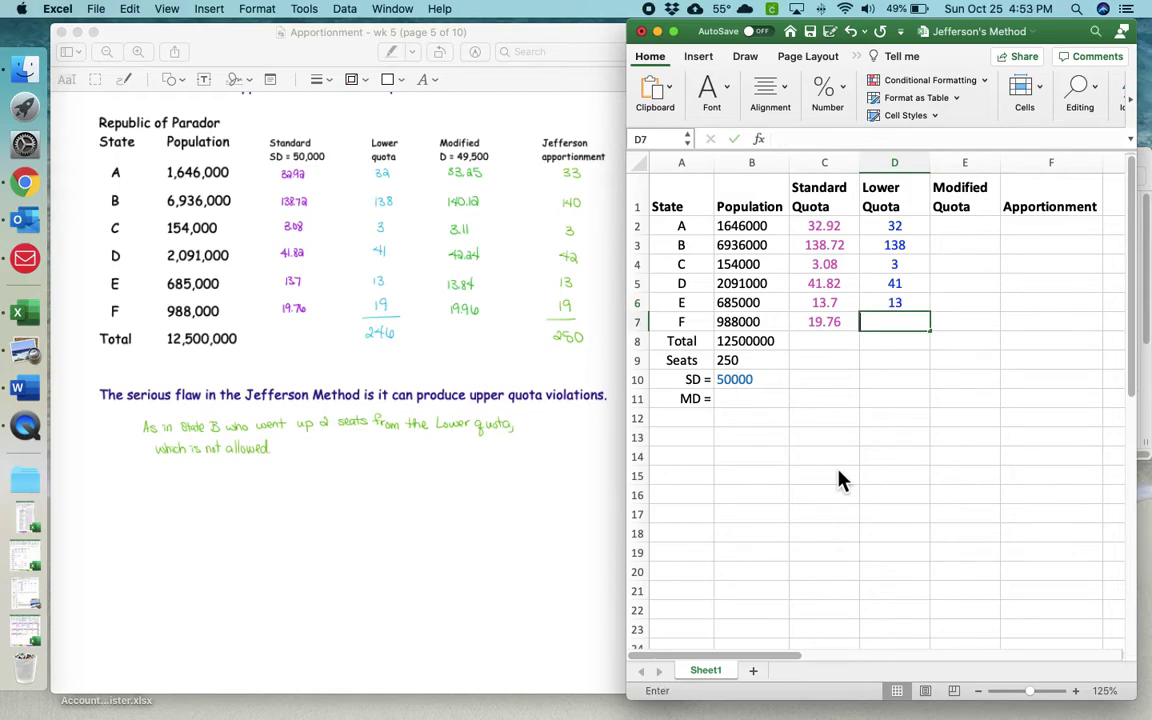
{"action": "type", "text": "19"}
{"action": "key", "text": "Return"}
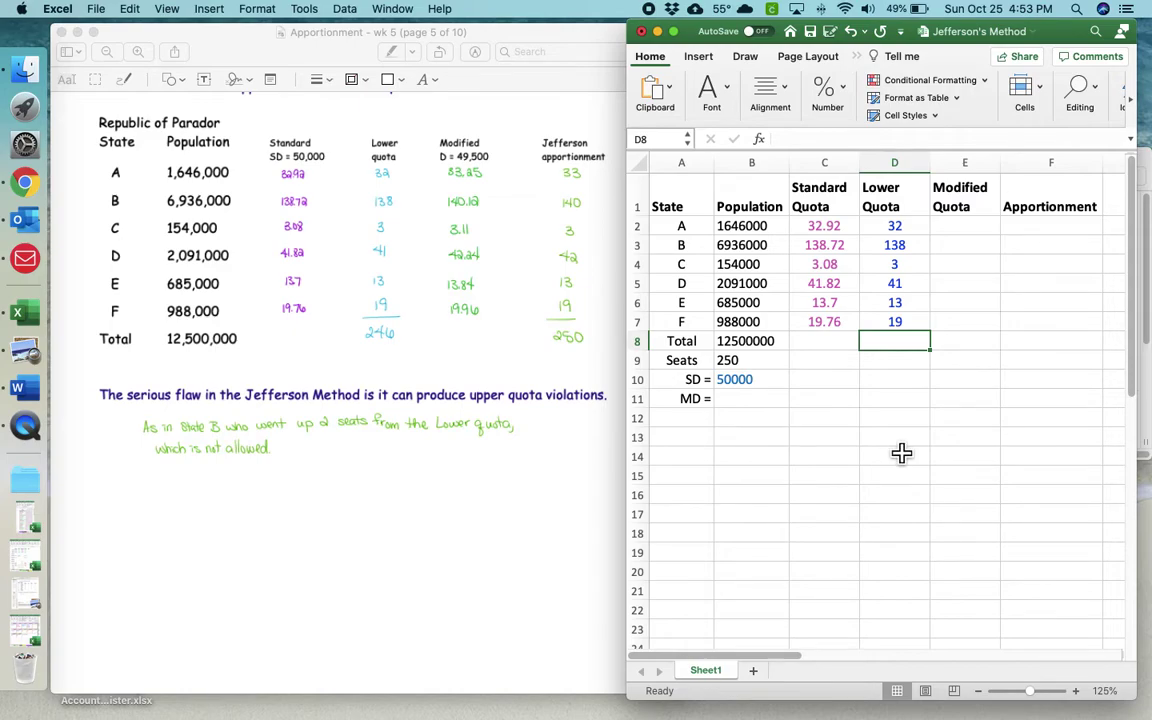
Enter a trial modified divisor of 49000 in B11.
{"action": "left_click", "coordinate": [761, 407]}
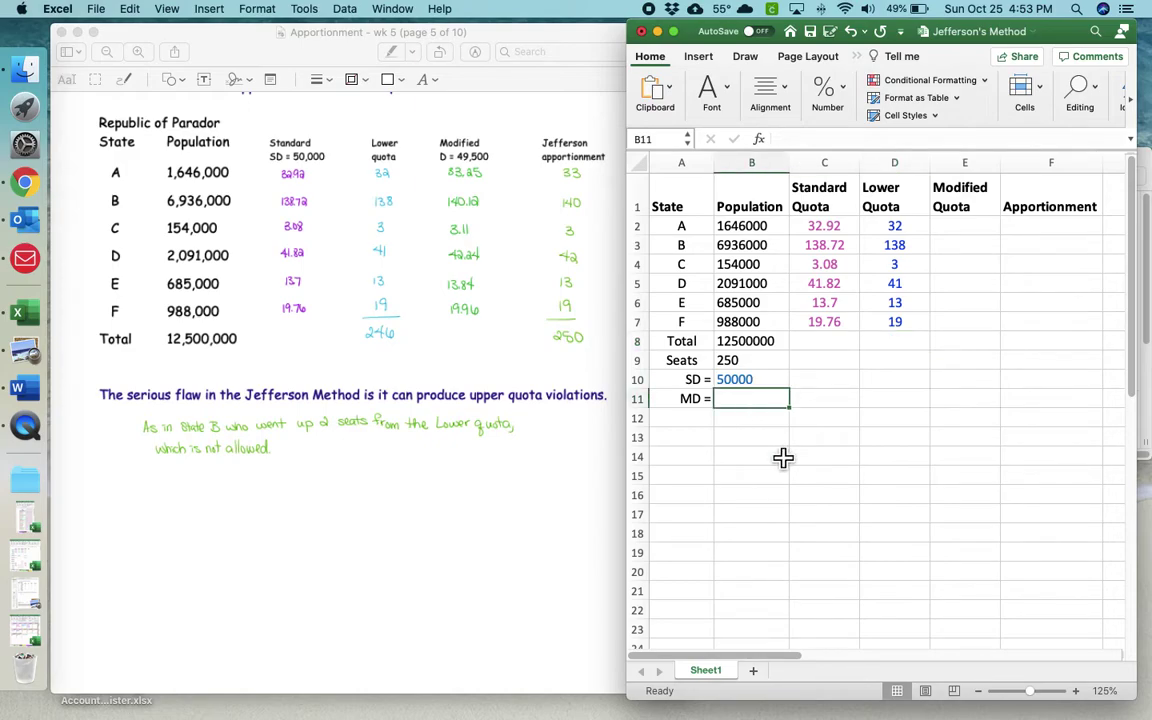
{"action": "type", "text": "49000"}
{"action": "key", "text": "Return"}
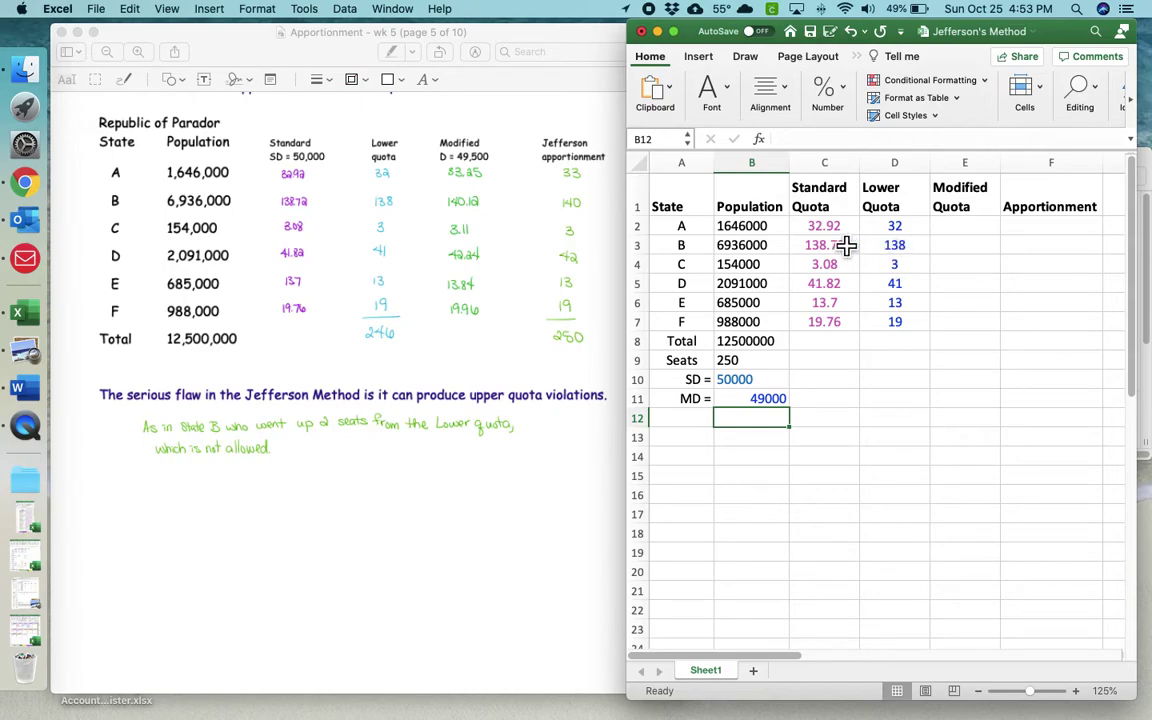
Total the lower quotas D2 through D7 in D8 with AutoSum.
{"action": "left_click", "coordinate": [896, 228]}
{"action": "left_click_drag", "start_coordinate": [902, 265], "coordinate": [902, 334]}
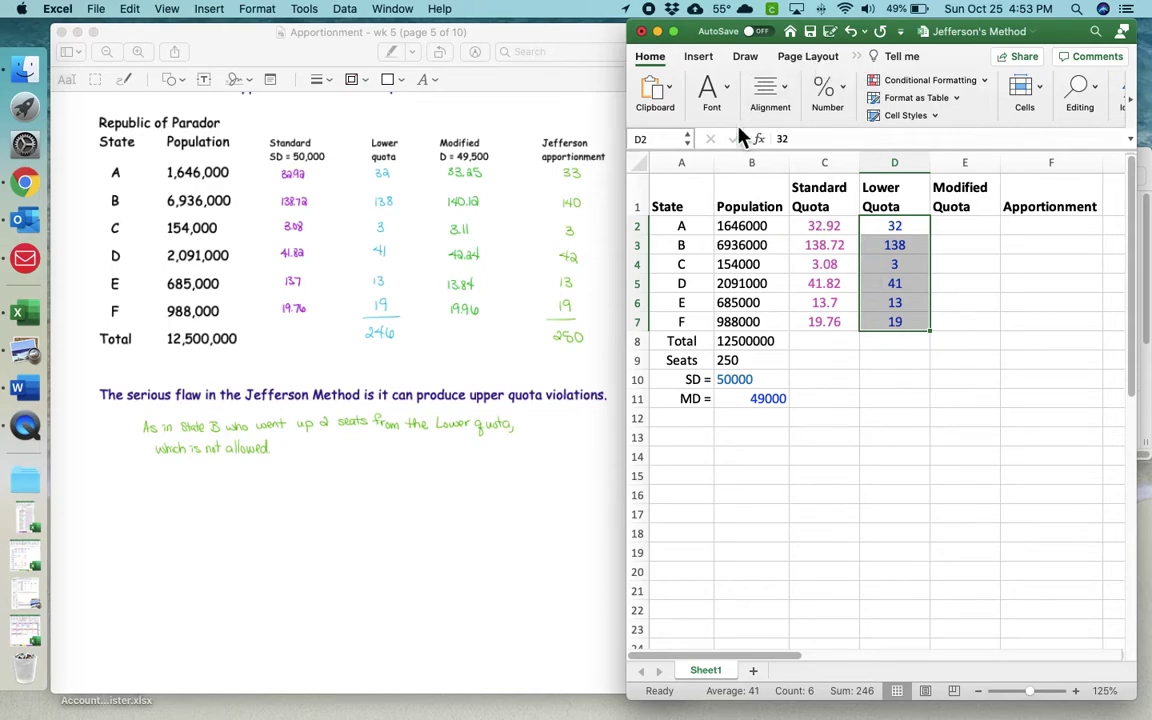
{"action": "left_click", "coordinate": [705, 62]}
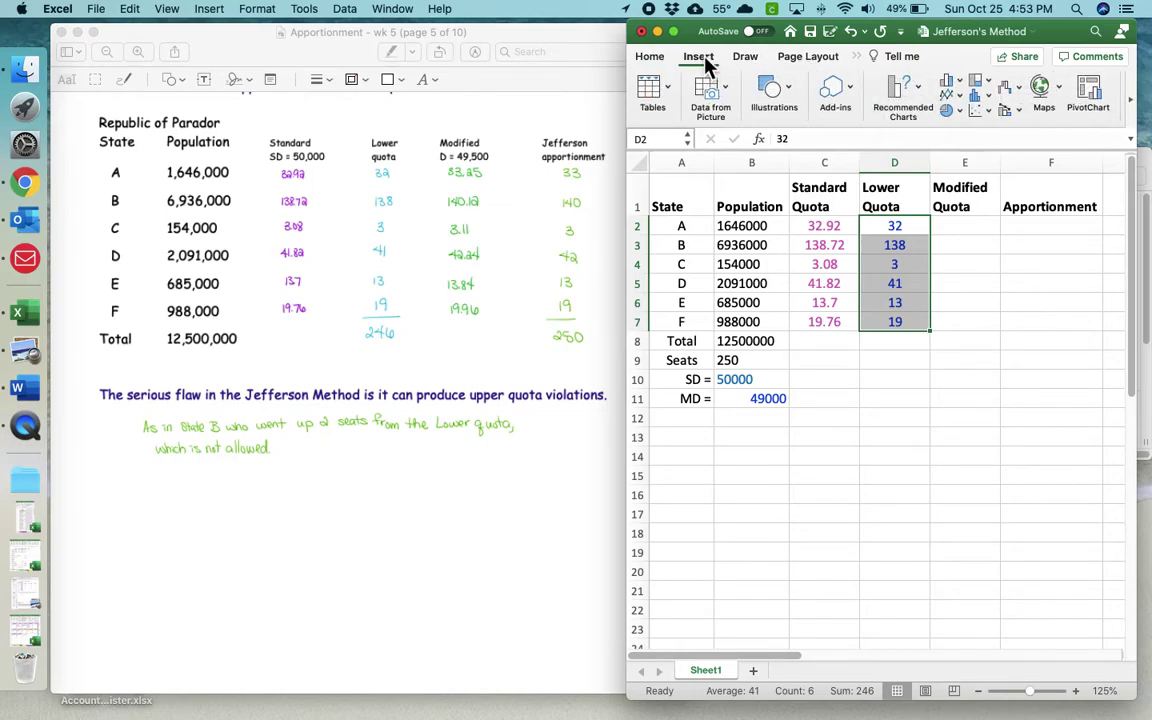
{"action": "left_click", "coordinate": [857, 56]}
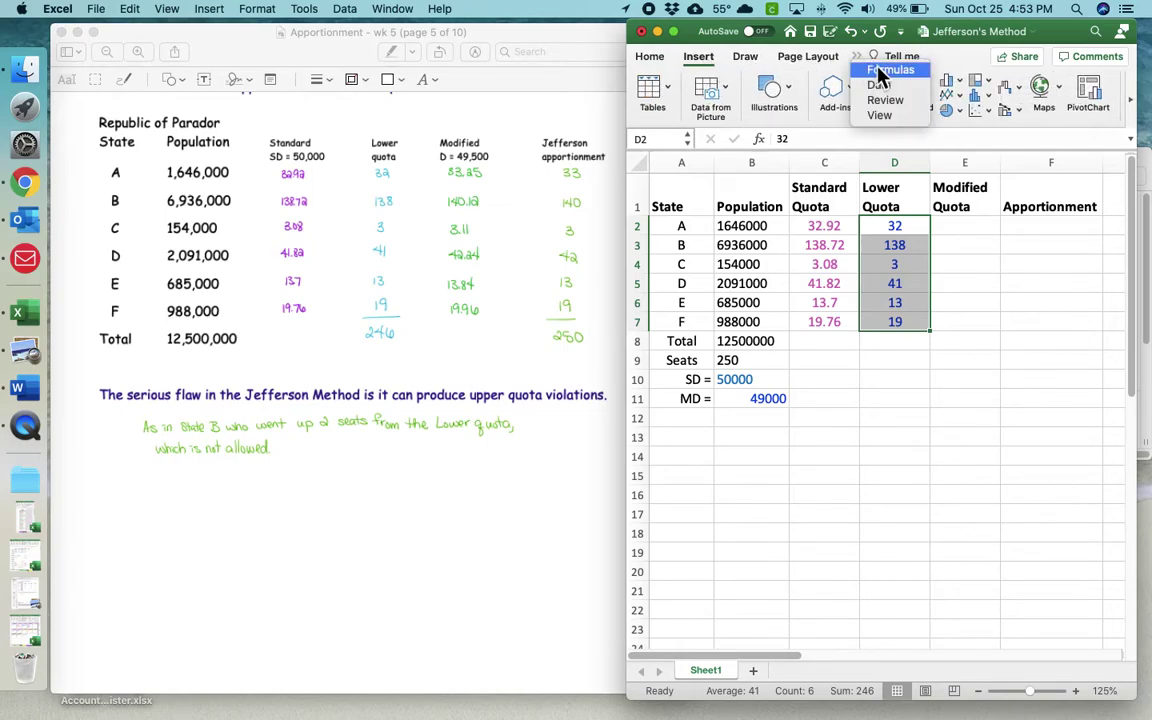
{"action": "left_click", "coordinate": [884, 70]}
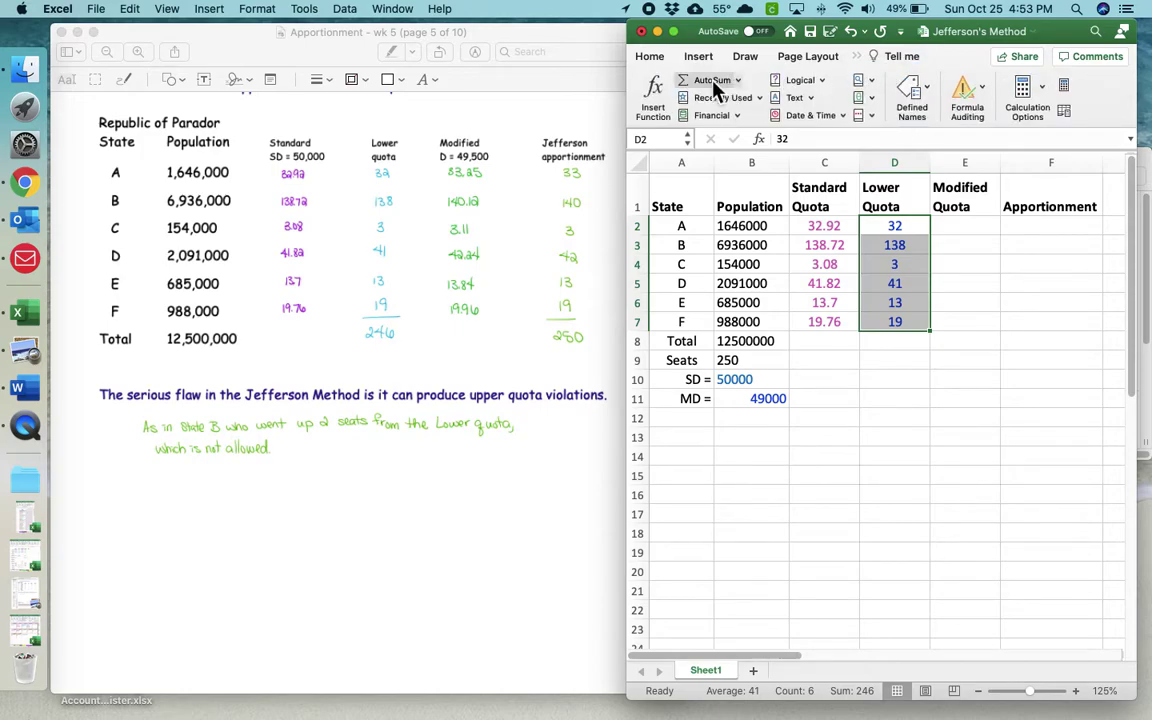
{"action": "left_click", "coordinate": [714, 82]}
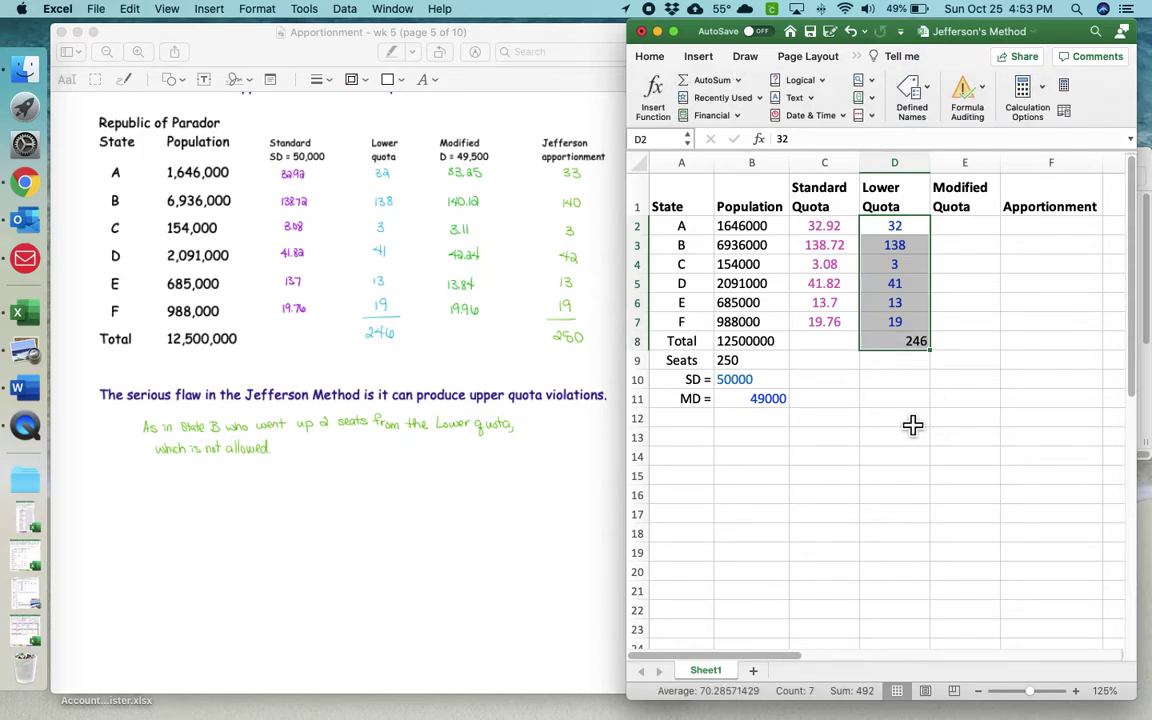
{"action": "left_click", "coordinate": [905, 343]}
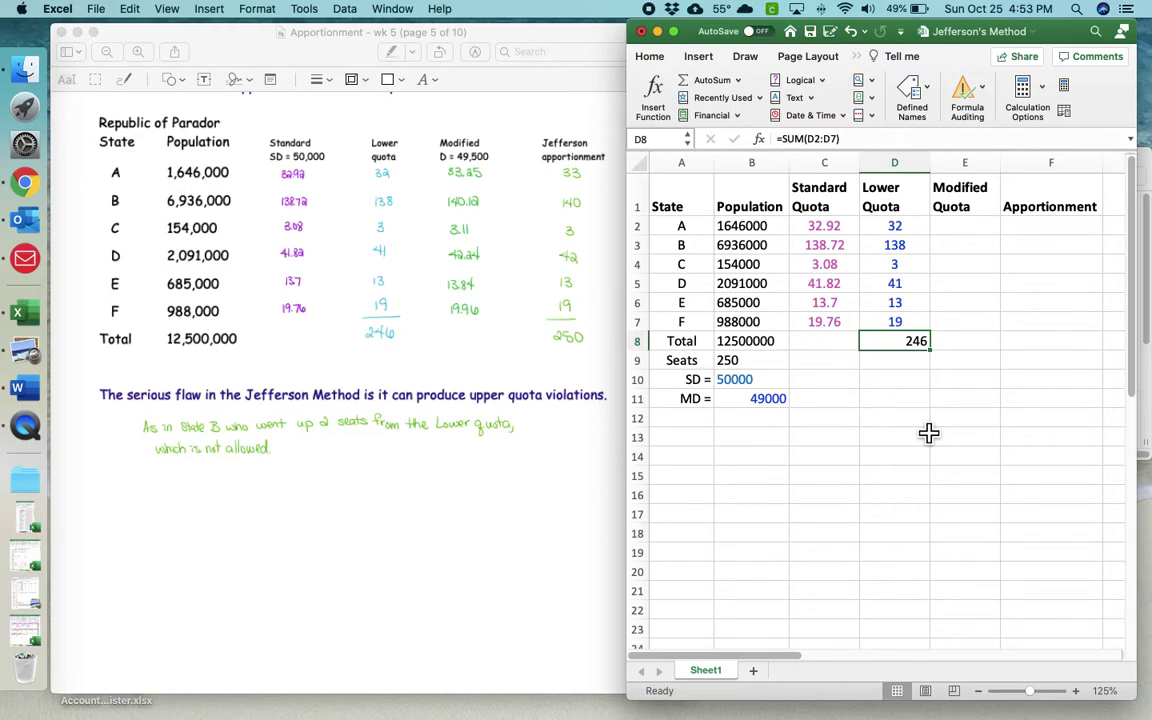
Enter the formula =B2/B11 in E2 to compute state A's modified quota.
{"action": "left_click", "coordinate": [979, 232]}
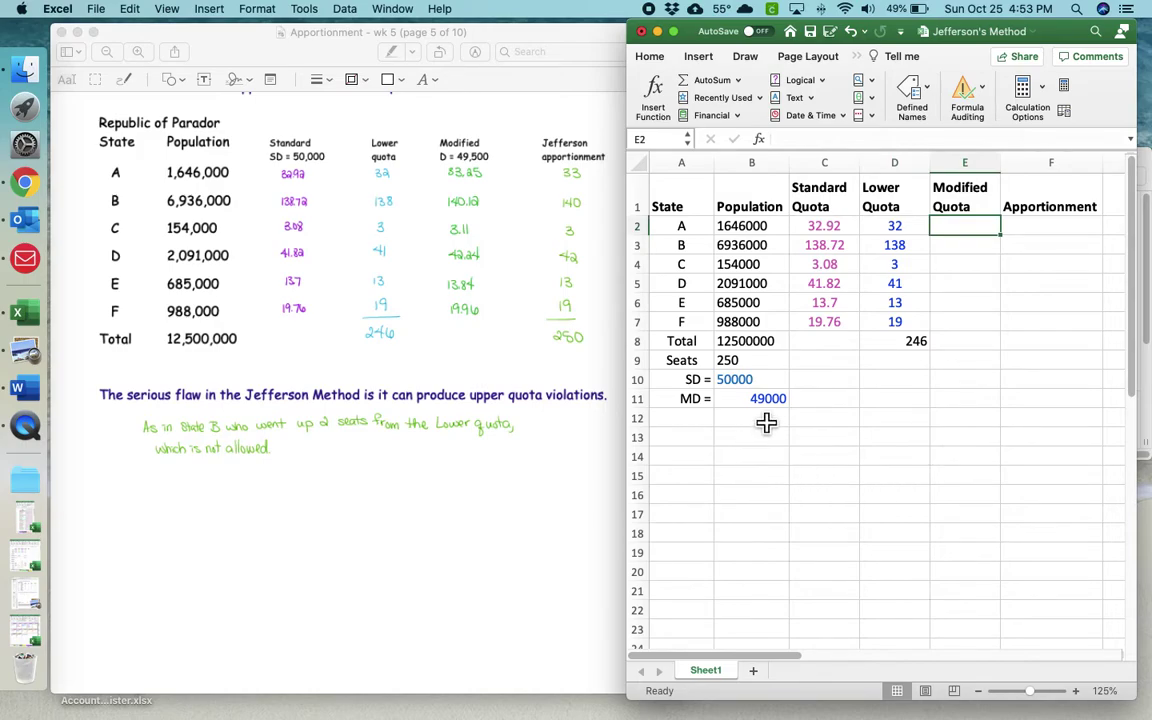
{"action": "type", "text": "="}
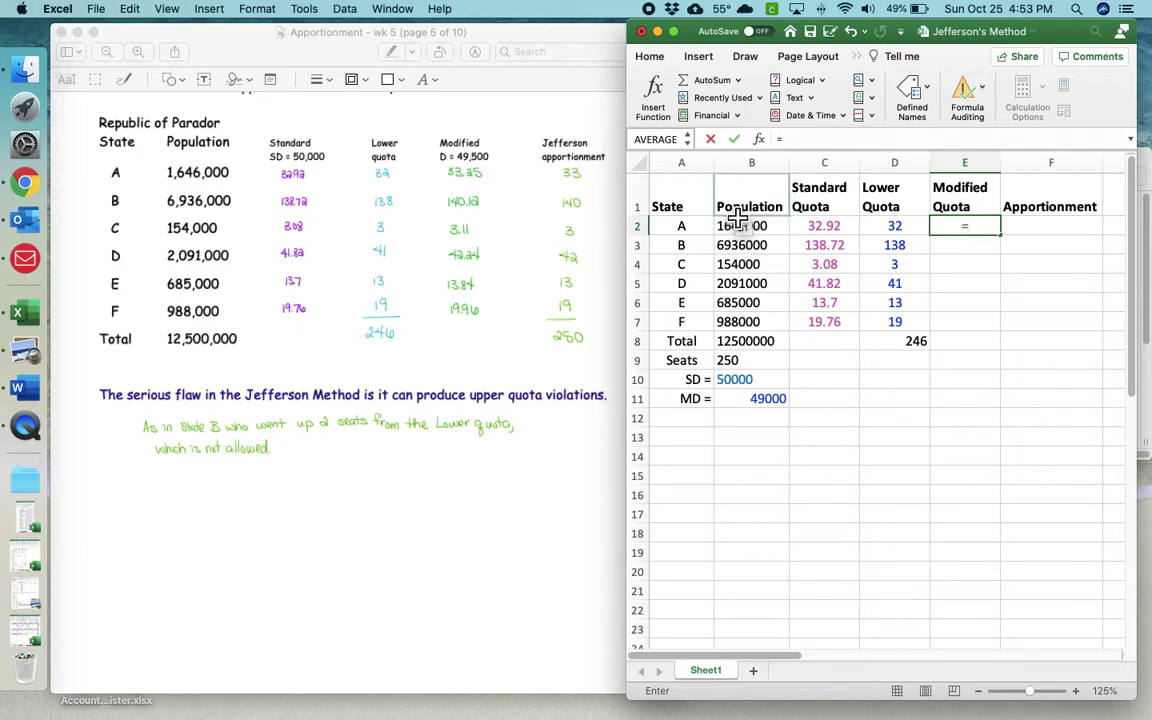
{"action": "left_click", "coordinate": [765, 242]}
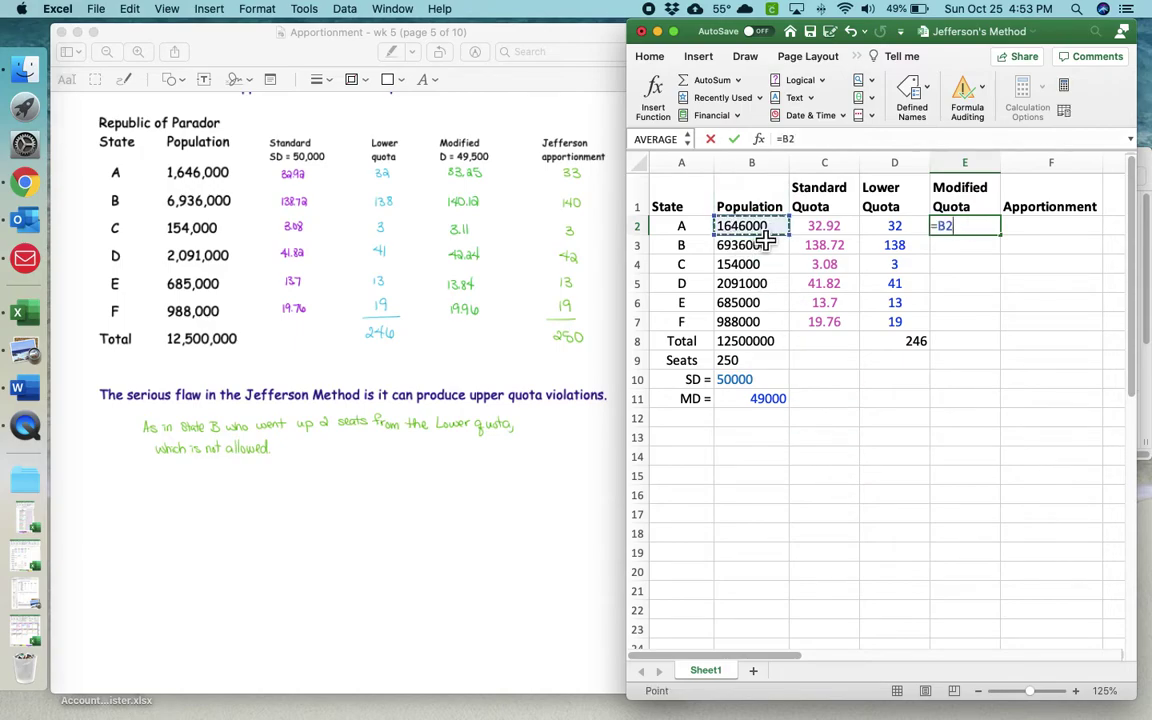
{"action": "type", "text": "/"}
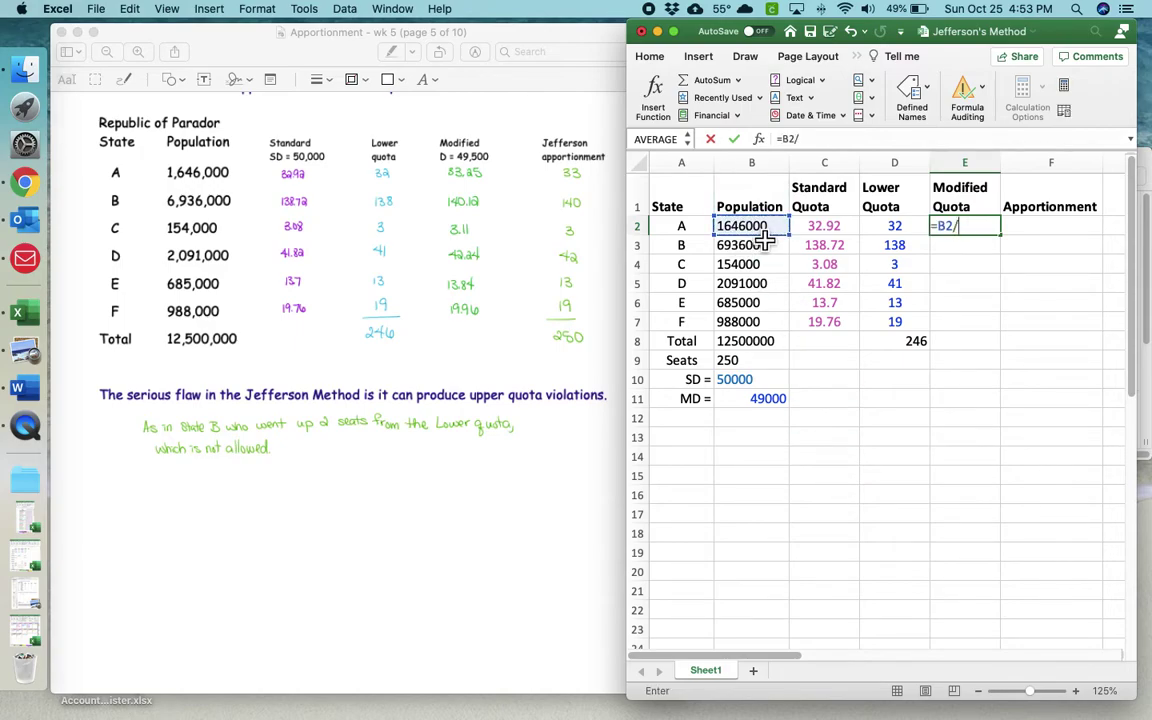
{"action": "left_click", "coordinate": [760, 406]}
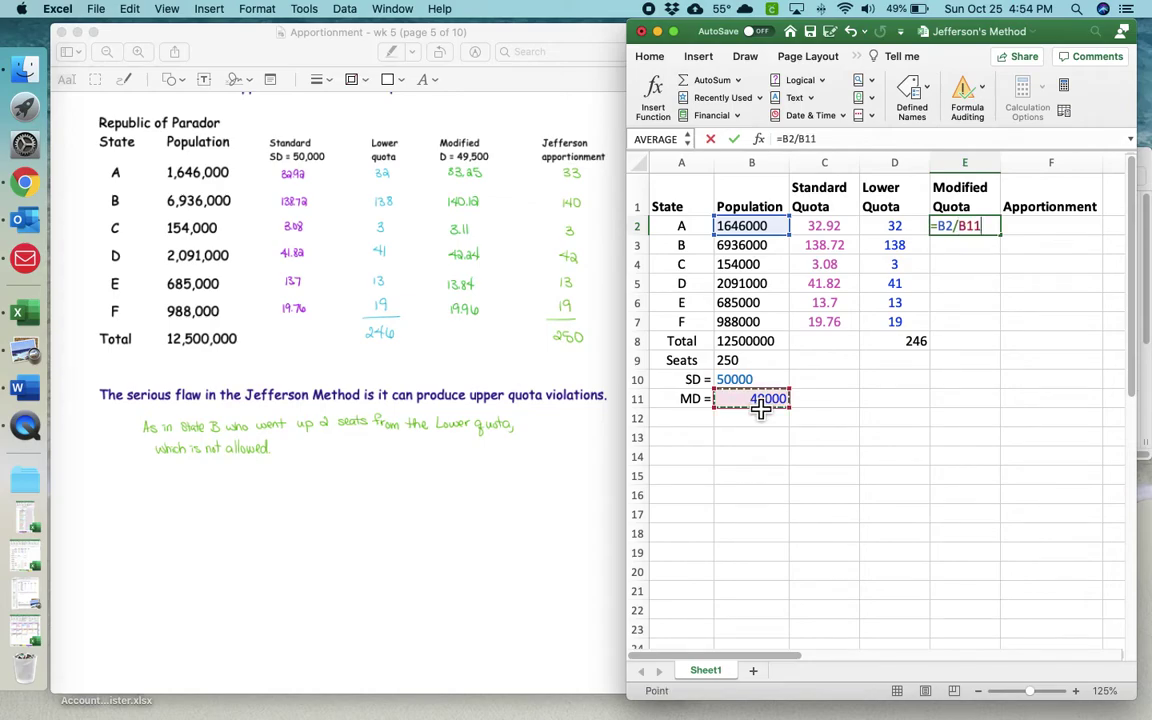
{"action": "key", "text": "Left"}
{"action": "left_click", "coordinate": [760, 406]}
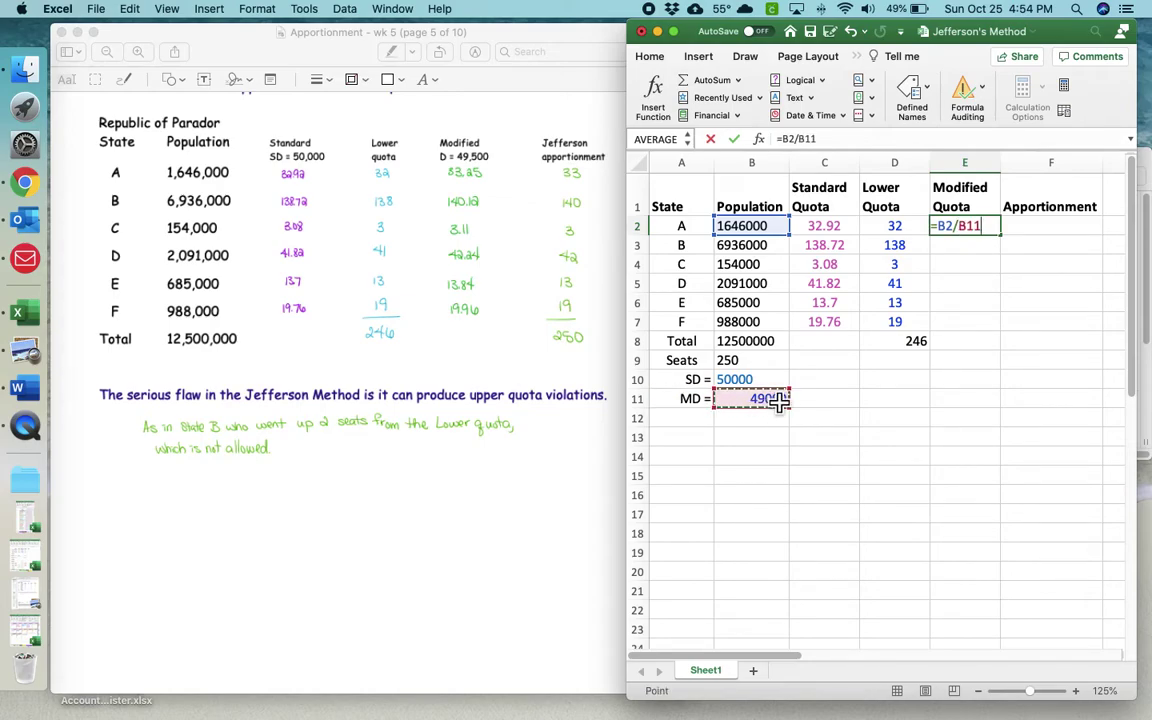
{"action": "key", "text": "Return"}
Make the divisor reference absolute as =B2/$B$11 in E2 and fill the formula down through E7.
{"action": "left_click", "coordinate": [948, 226]}
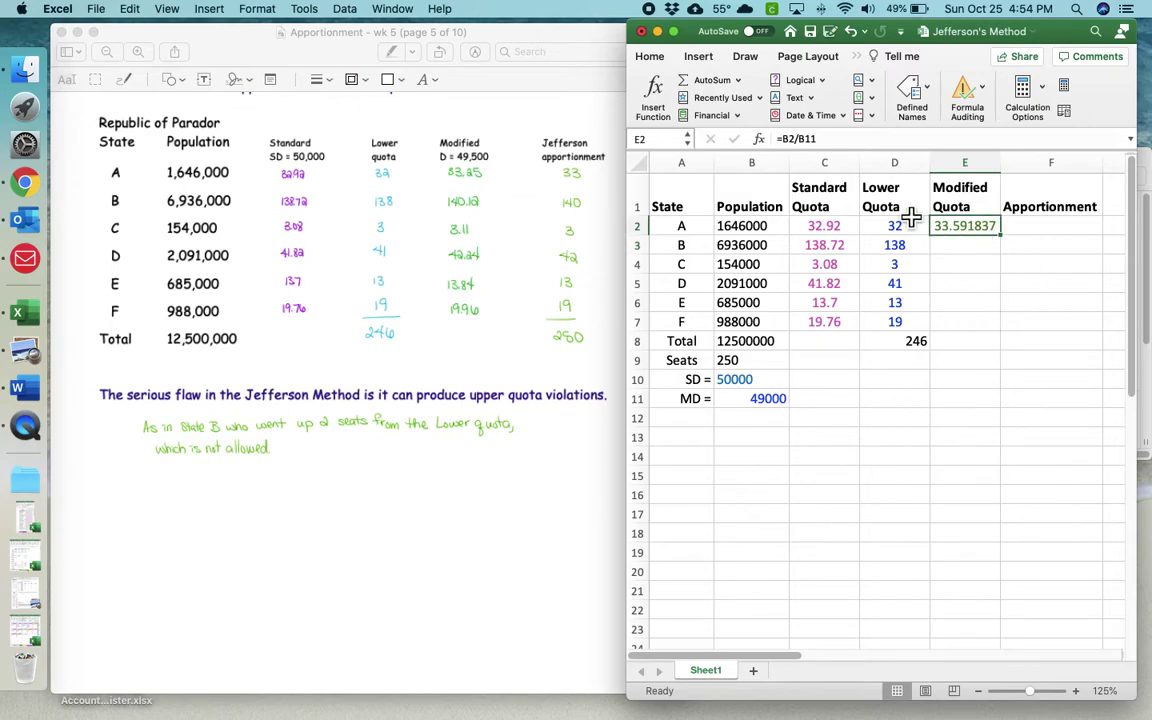
{"action": "left_click", "coordinate": [800, 140]}
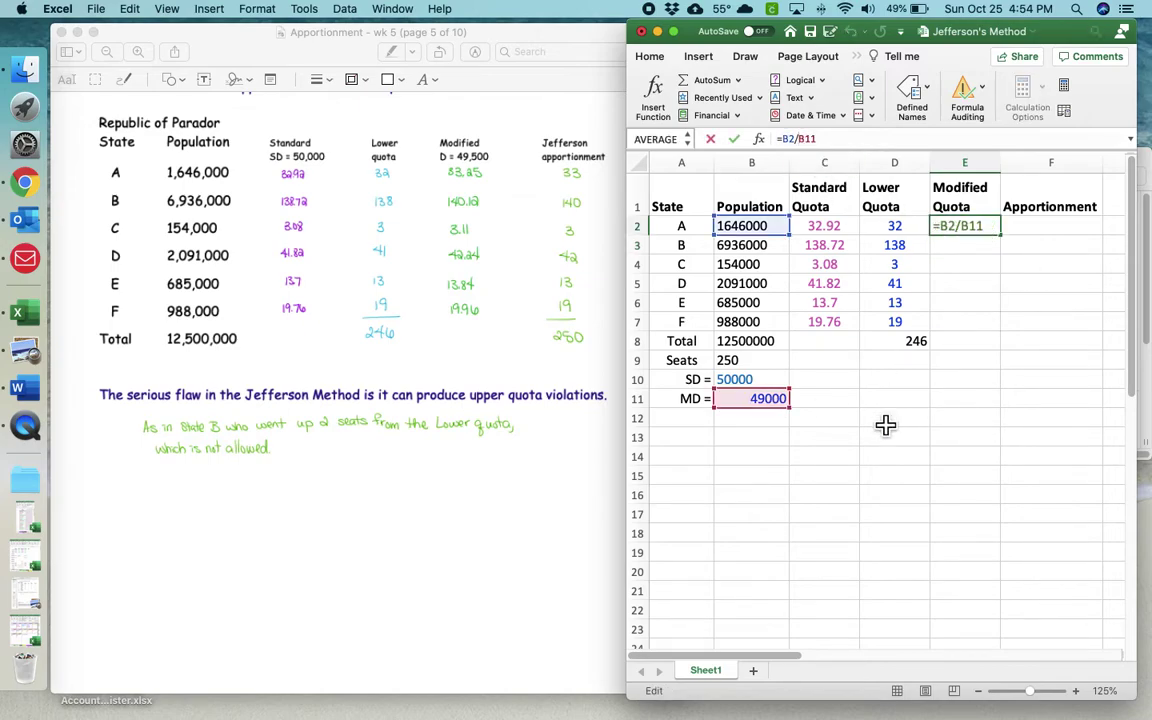
{"action": "type", "text": "$"}
{"action": "key", "text": "Right"}
{"action": "type", "text": "$"}
{"action": "key", "text": "Return"}
{"action": "left_click", "coordinate": [987, 230]}
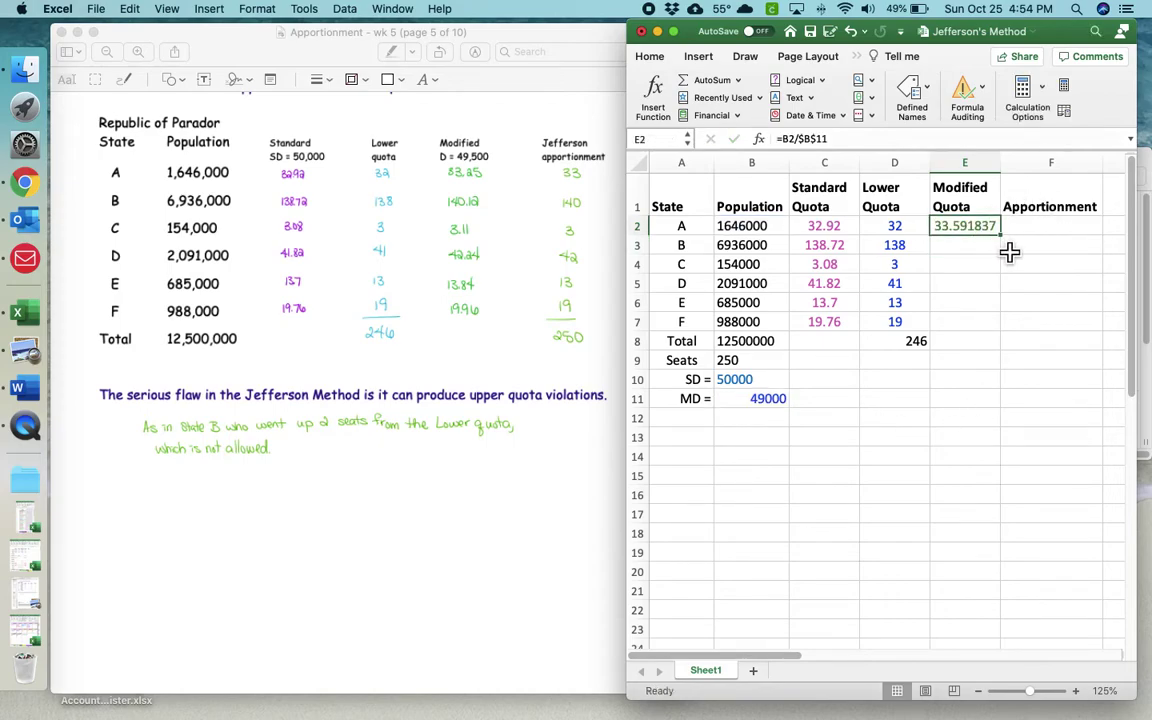
{"action": "left_click_drag", "start_coordinate": [1000, 235], "coordinate": [1001, 343]}
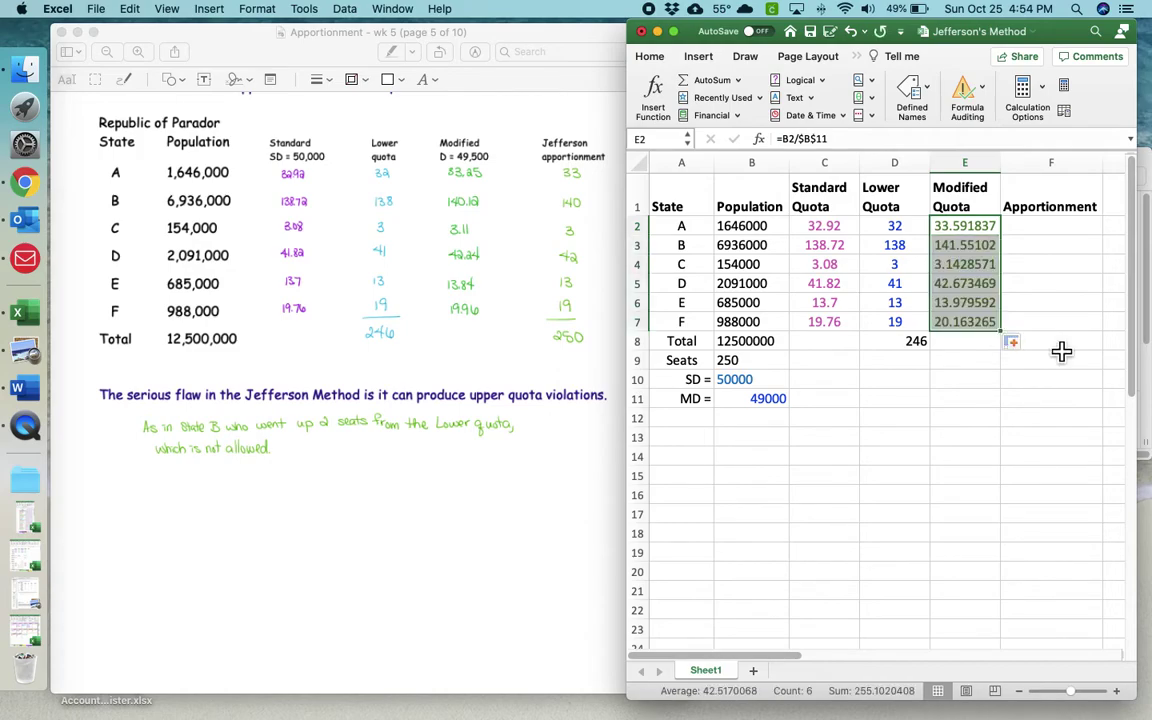
Enter the rounded-down modified quotas 33, 141, 3, 42, 13 and 20 as apportionments in F2 through F7.
{"action": "left_click", "coordinate": [1054, 230]}
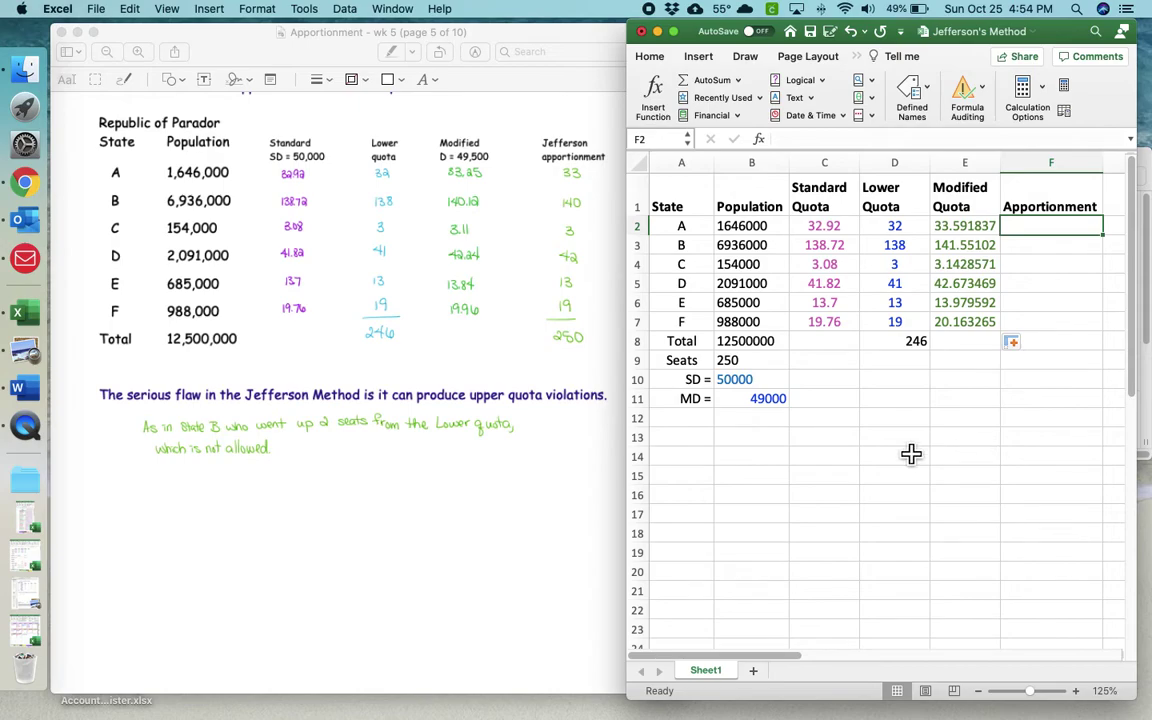
{"action": "type", "text": "33"}
{"action": "key", "text": "Return"}
{"action": "type", "text": "141"}
{"action": "key", "text": "Return"}
{"action": "type", "text": "3"}
{"action": "key", "text": "Return"}
{"action": "type", "text": "42"}
{"action": "key", "text": "Return"}
{"action": "type", "text": "13"}
{"action": "key", "text": "Return"}
{"action": "type", "text": "20"}
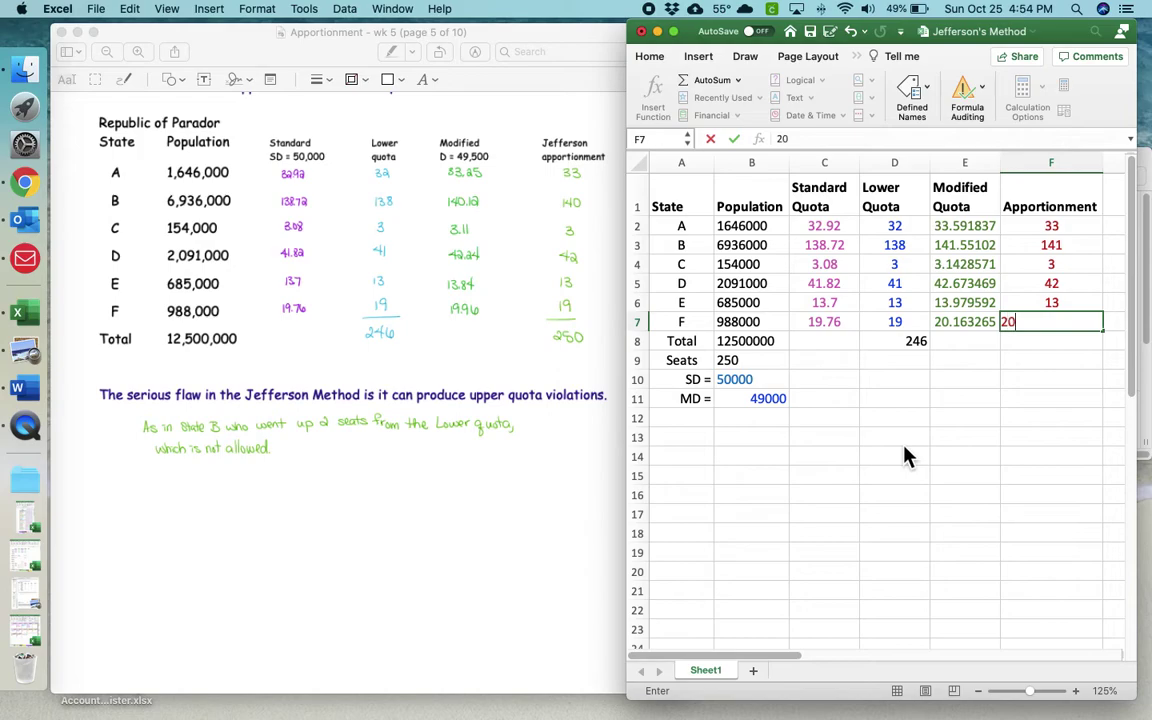
{"action": "key", "text": "Return"}
Total the apportionments F2 through F7 in F8 with AutoSum.
{"action": "left_click_drag", "start_coordinate": [1049, 226], "coordinate": [1044, 326]}
{"action": "left_click", "coordinate": [705, 80]}
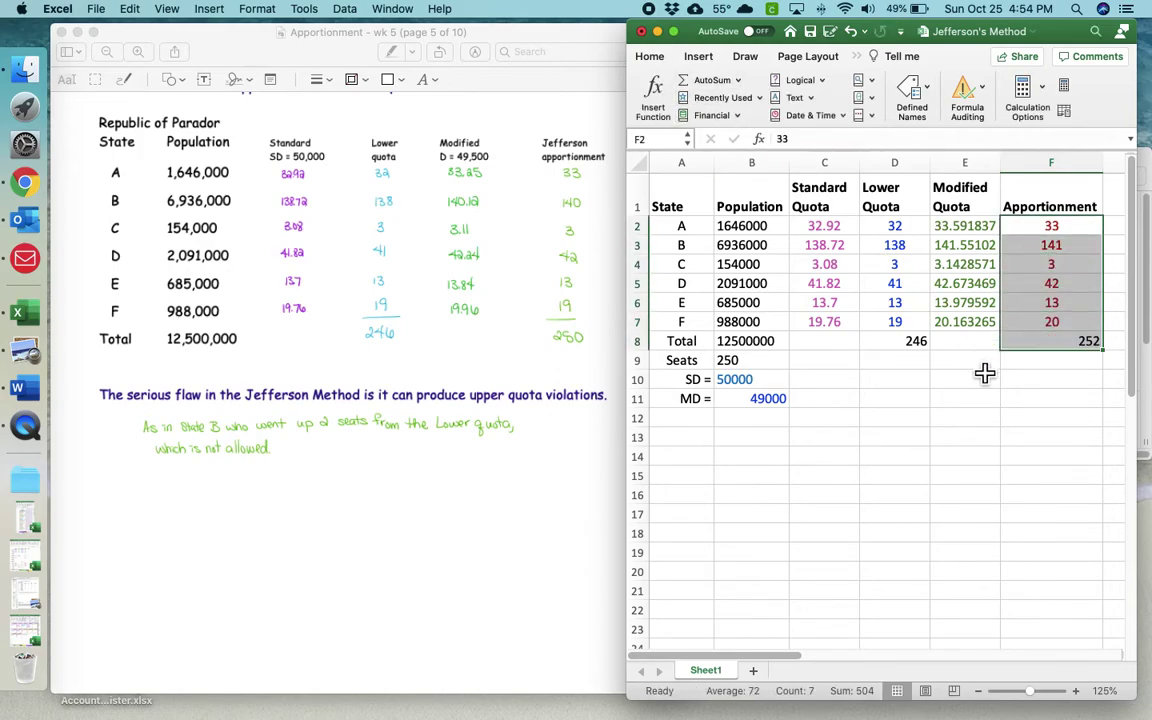
{"action": "left_click", "coordinate": [1018, 405]}
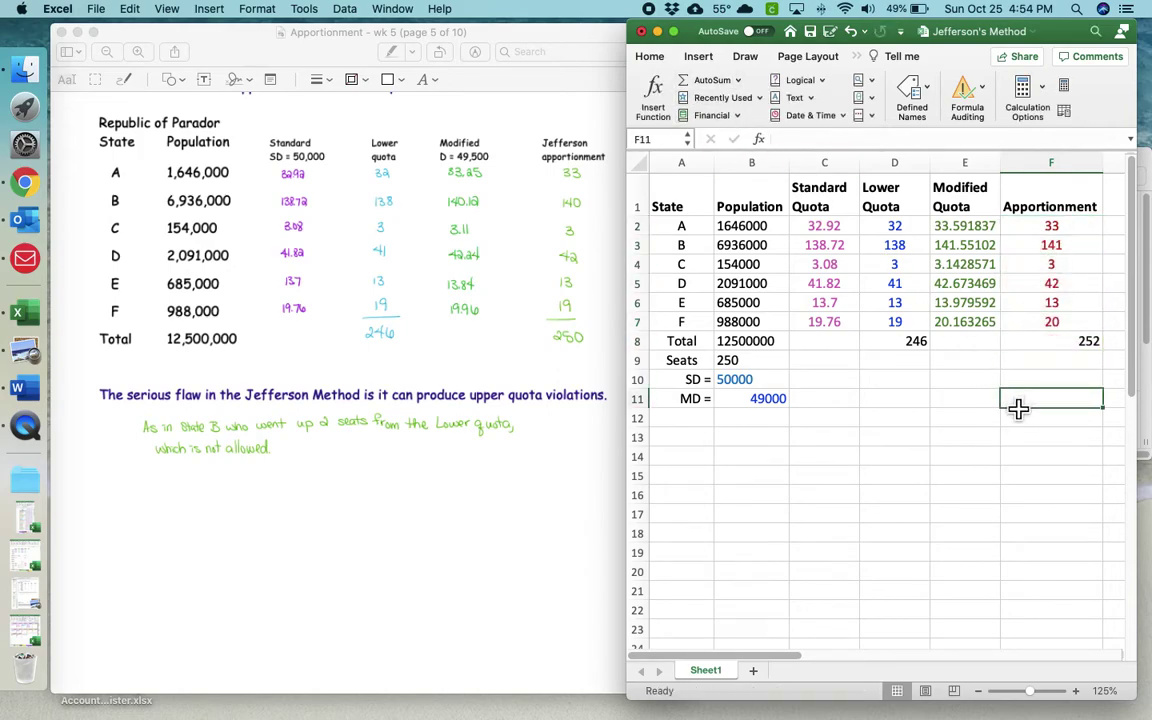
Change the modified divisor in B11 to 49500.
{"action": "left_click", "coordinate": [767, 403]}
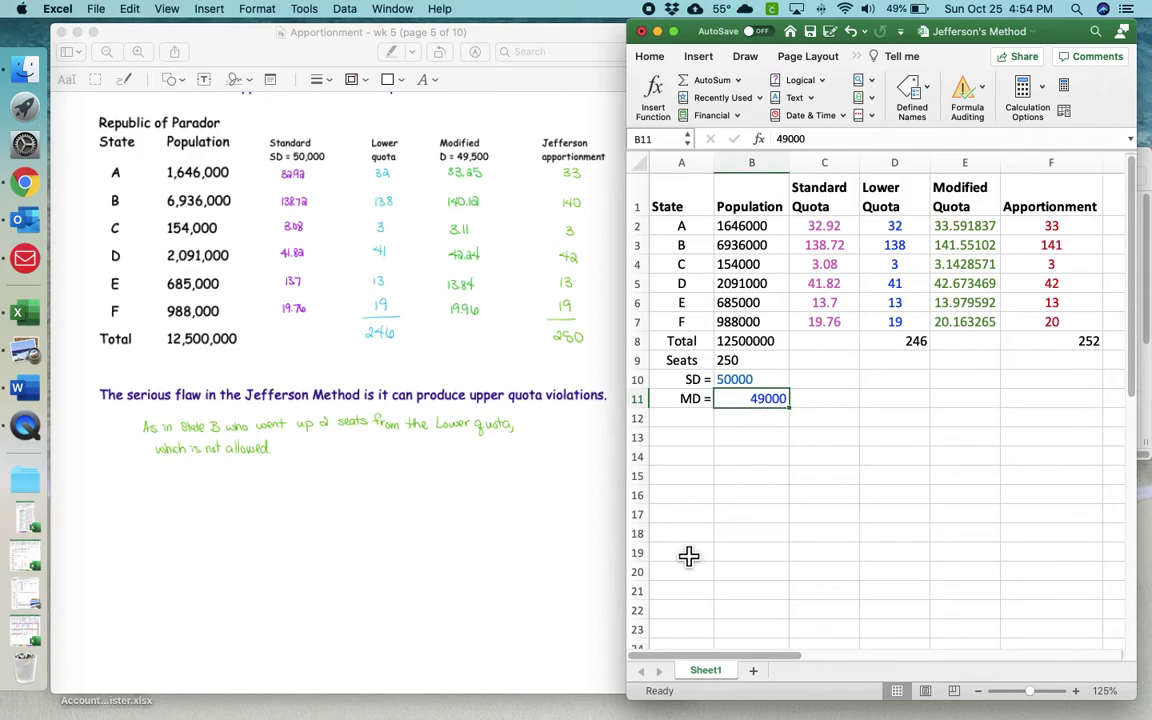
{"action": "type", "text": "4"}
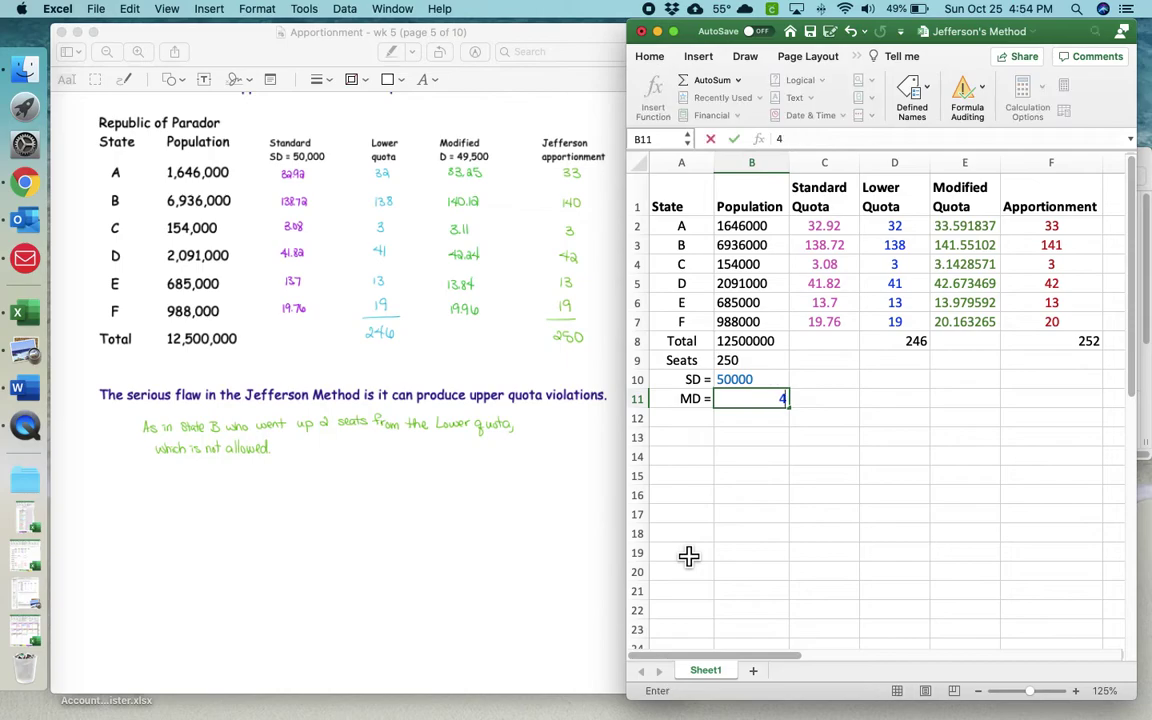
{"action": "type", "text": "9500"}
{"action": "key", "text": "Return"}
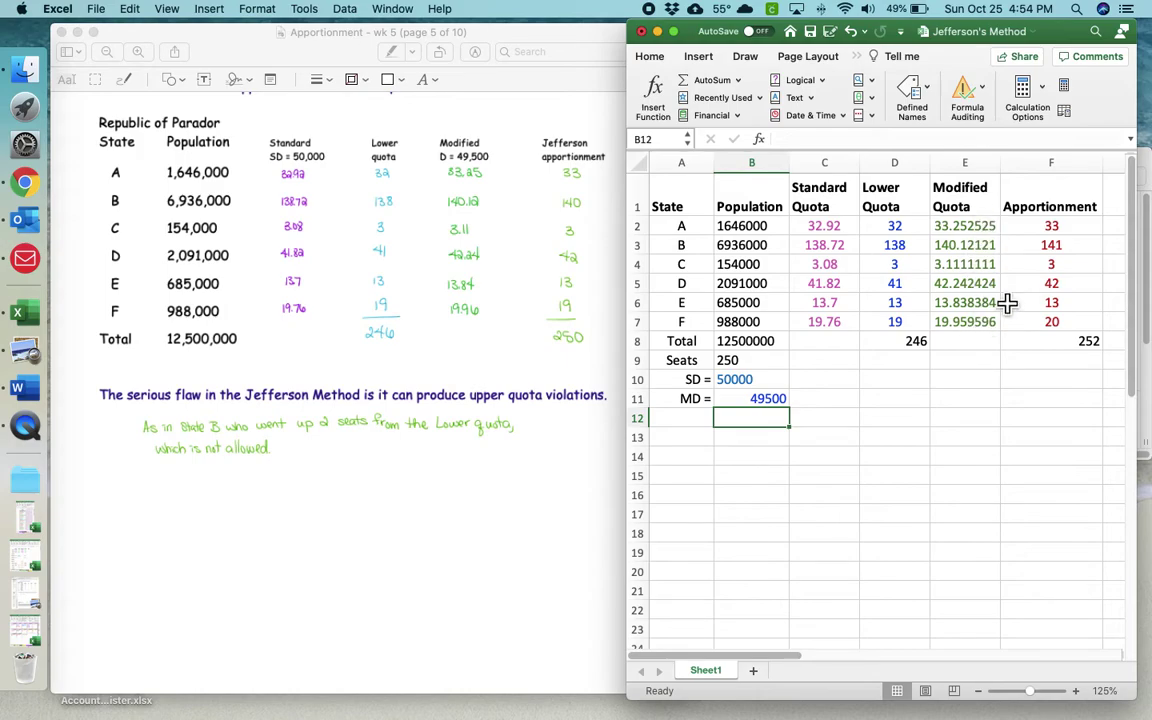
Clear the apportionment values of all six states in F2 through F7.
{"action": "left_click", "coordinate": [1064, 232]}
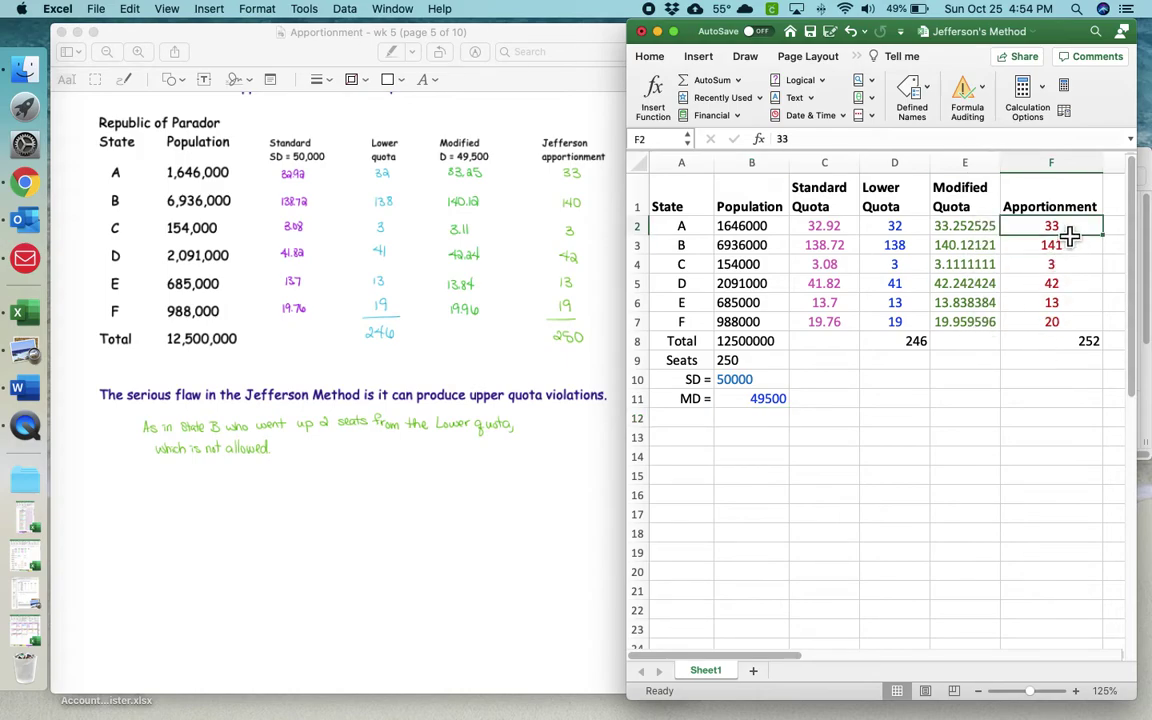
{"action": "key", "text": "Down"}
{"action": "key", "text": "Delete"}
{"action": "key", "text": "Down"}
{"action": "key", "text": "Delete"}
{"action": "key", "text": "Down"}
{"action": "key", "text": "Delete"}
{"action": "key", "text": "Down"}
{"action": "key", "text": "Delete"}
{"action": "key", "text": "Down"}
{"action": "key", "text": "Delete"}
{"action": "key", "text": "Up"}
{"action": "key", "text": "Up"}
{"action": "key", "text": "Up"}
{"action": "key", "text": "Up"}
{"action": "key", "text": "Up"}
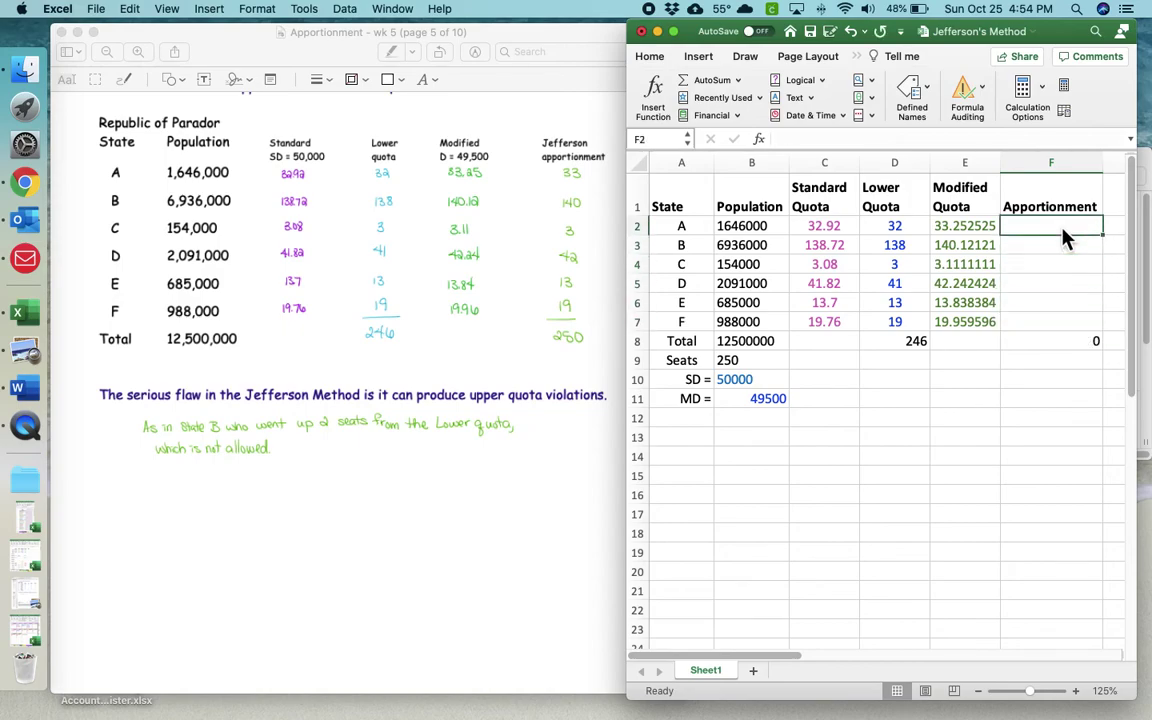
Enter the apportionments 33, 140, 3, 42, 13 and 19 for states A to F in F2 through F7.
{"action": "type", "text": "33"}
{"action": "key", "text": "Return"}
{"action": "type", "text": "140"}
{"action": "key", "text": "Return"}
{"action": "type", "text": "3"}
{"action": "key", "text": "Return"}
{"action": "type", "text": "42"}
{"action": "key", "text": "Return"}
{"action": "type", "text": "13"}
{"action": "key", "text": "Return"}
{"action": "type", "text": "19"}
{"action": "key", "text": "Return"}
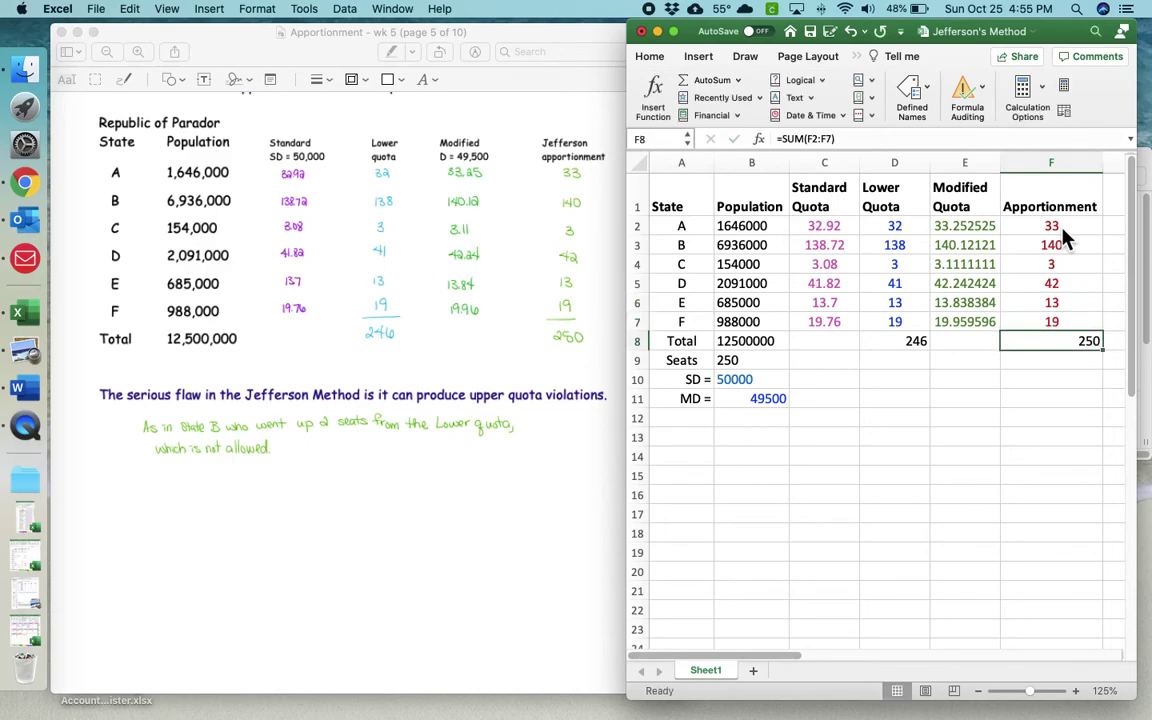